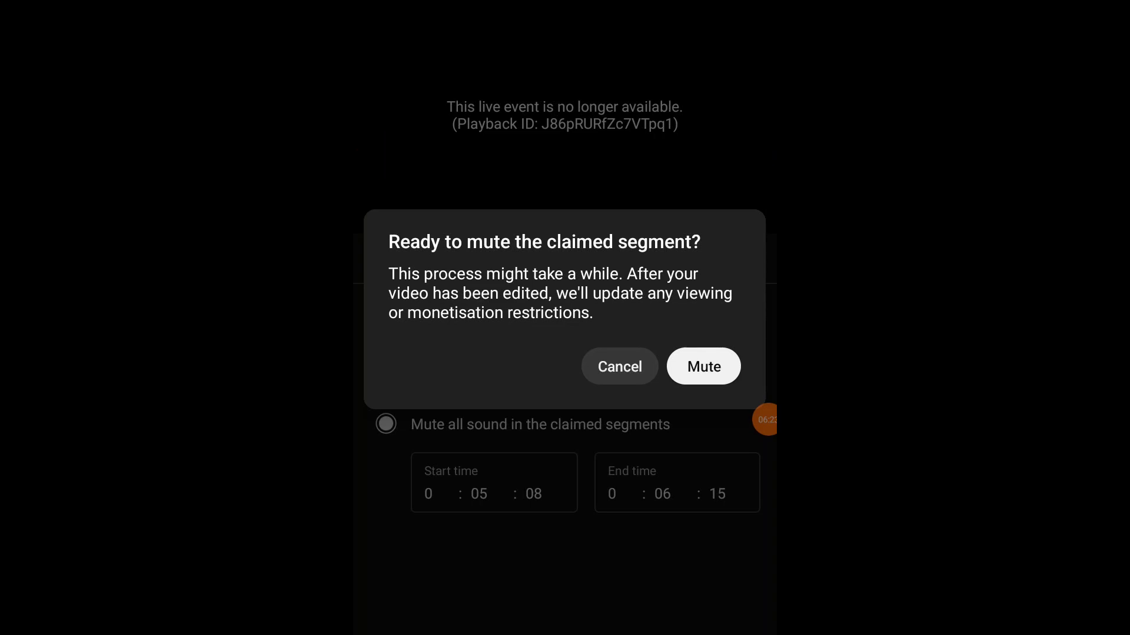
Open the Erase song options for the claimed audio and review the start and end times of the claimed segments.
drag(407, 338, 574, 337)
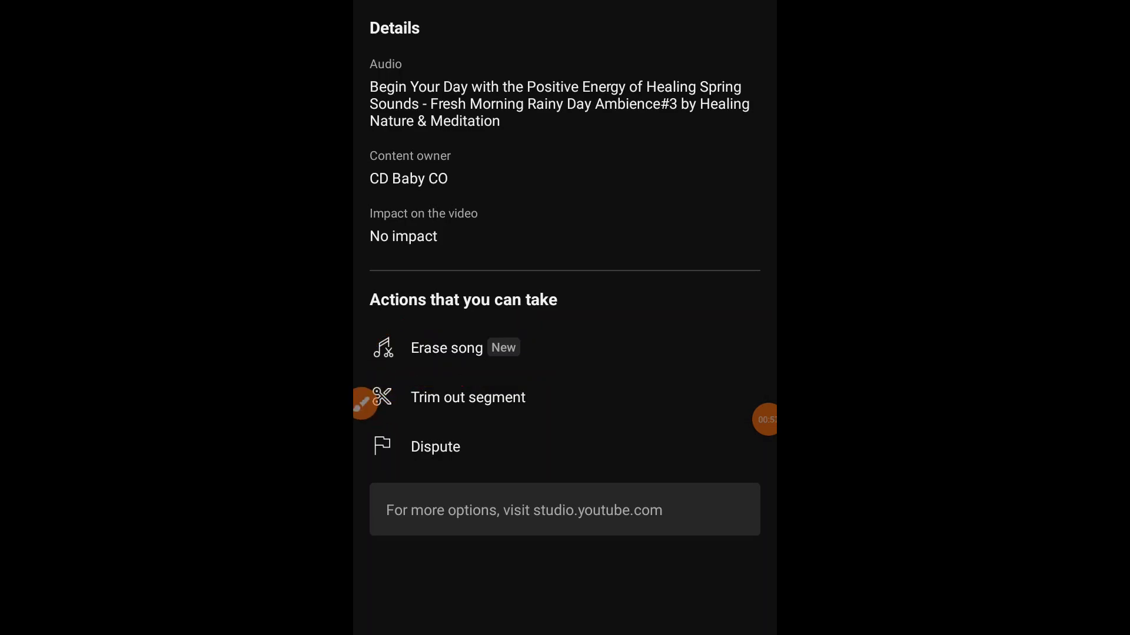
click(447, 347)
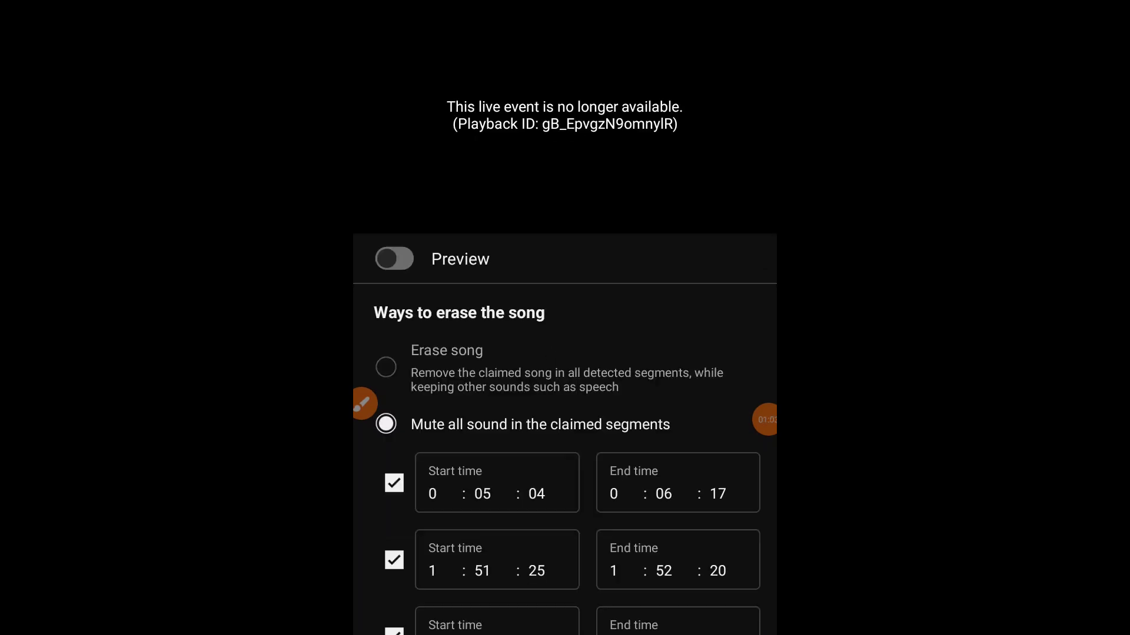
scroll(564, 411, down, 3)
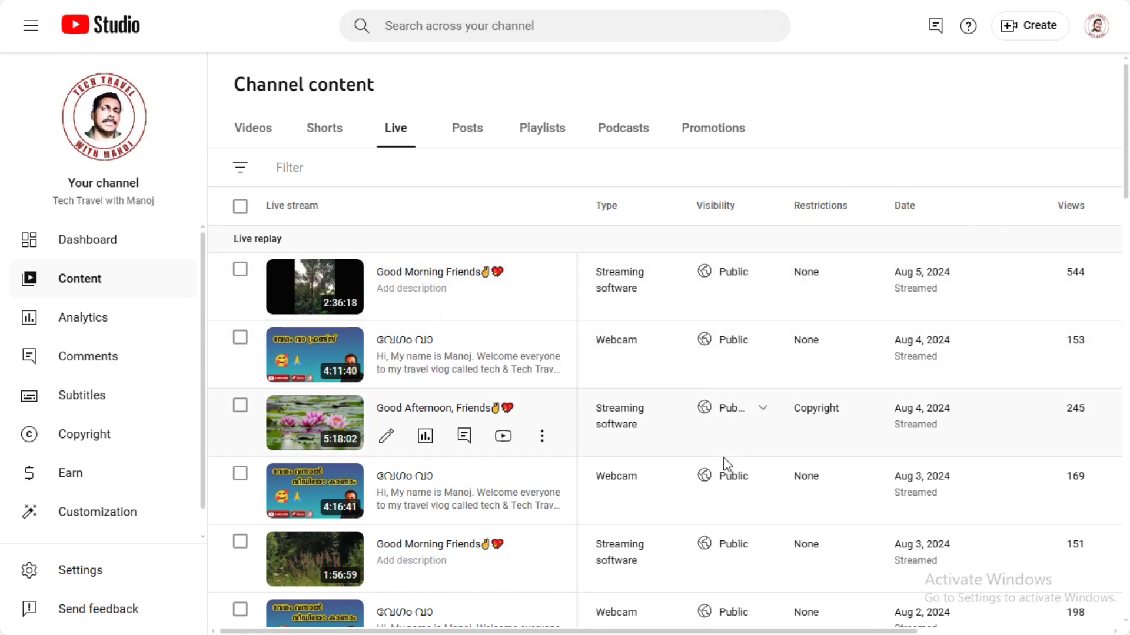
In desktop YouTube Studio, open the copyright details of the restricted "Good Afternoon, Friends" live stream from Aug 4, 2024.
mouse_move(819, 416)
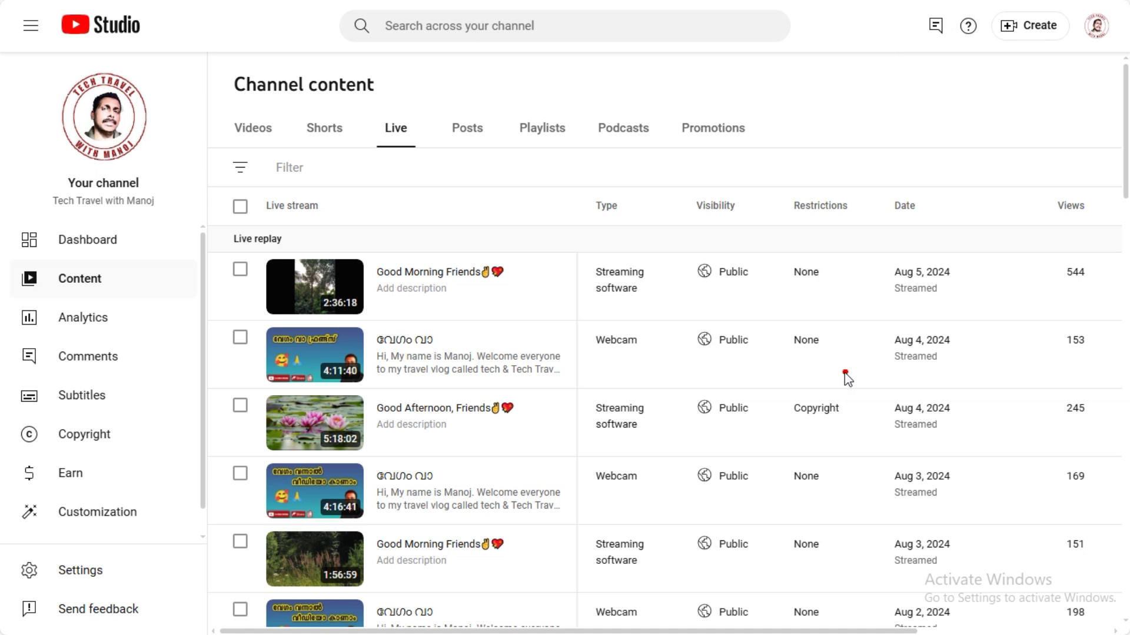
mouse_move(809, 429)
mouse_down()
mouse_move(772, 423)
mouse_move(760, 391)
mouse_move(788, 373)
mouse_move(852, 393)
mouse_move(834, 432)
mouse_move(811, 435)
mouse_up()
click(815, 440)
mouse_move(926, 533)
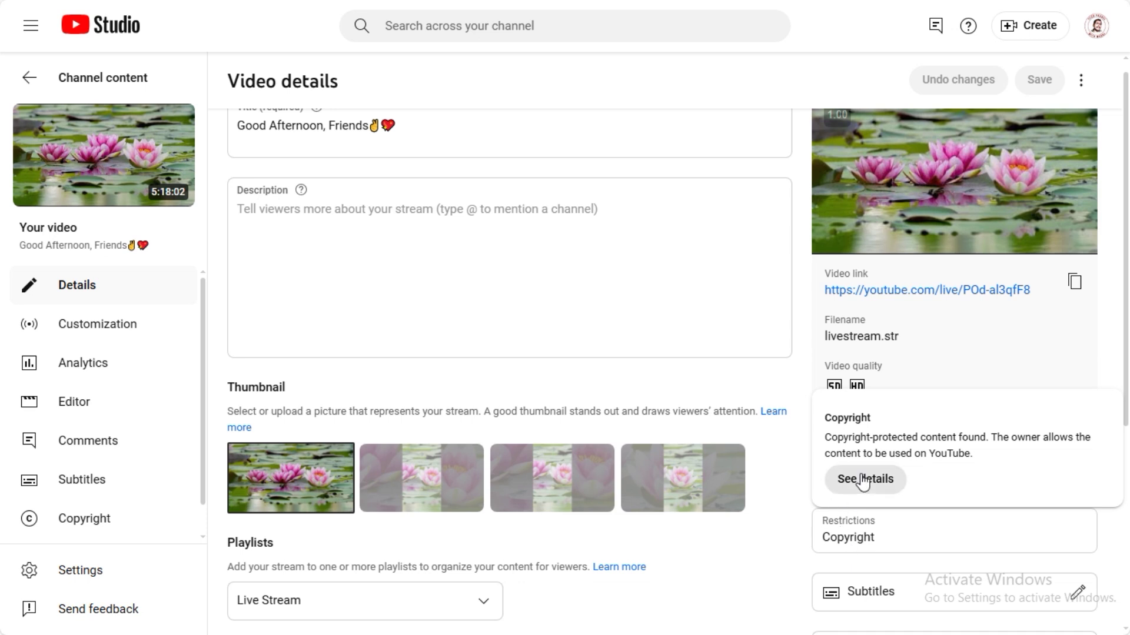
click(893, 492)
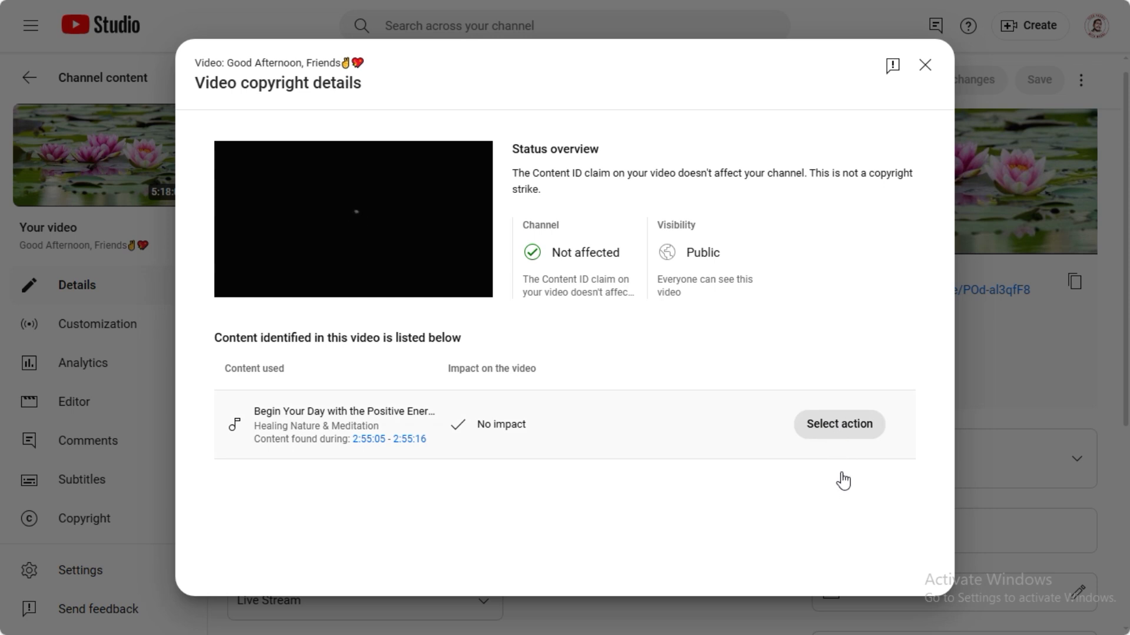
Choose Replace song as the action for the claimed "Begin Your Day with the Positive Energy" audio.
click(852, 434)
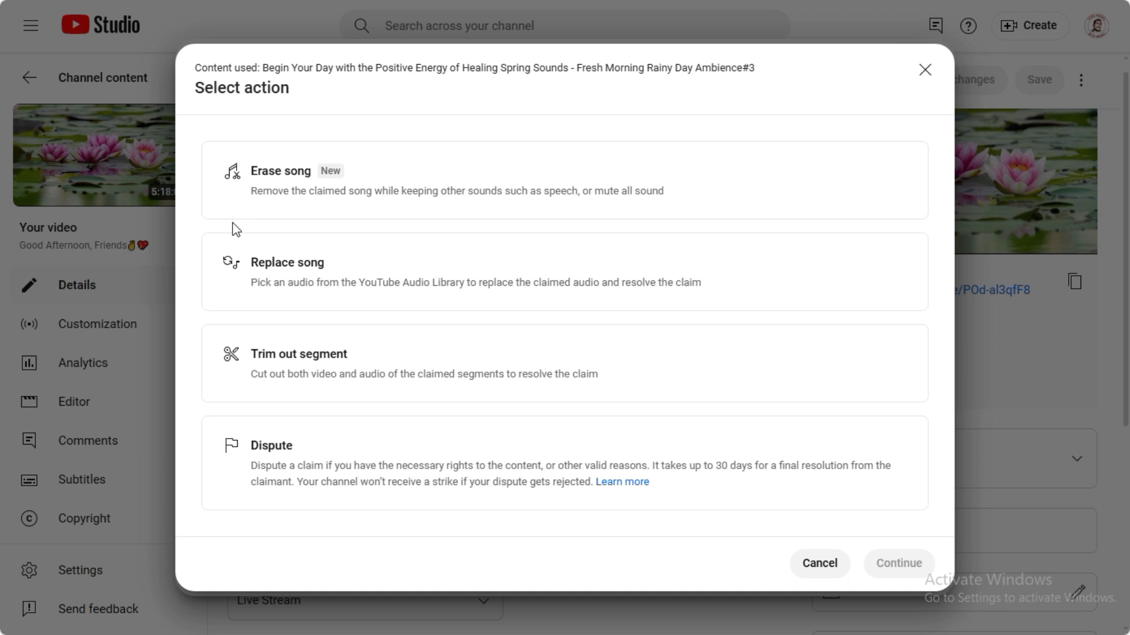
click(235, 242)
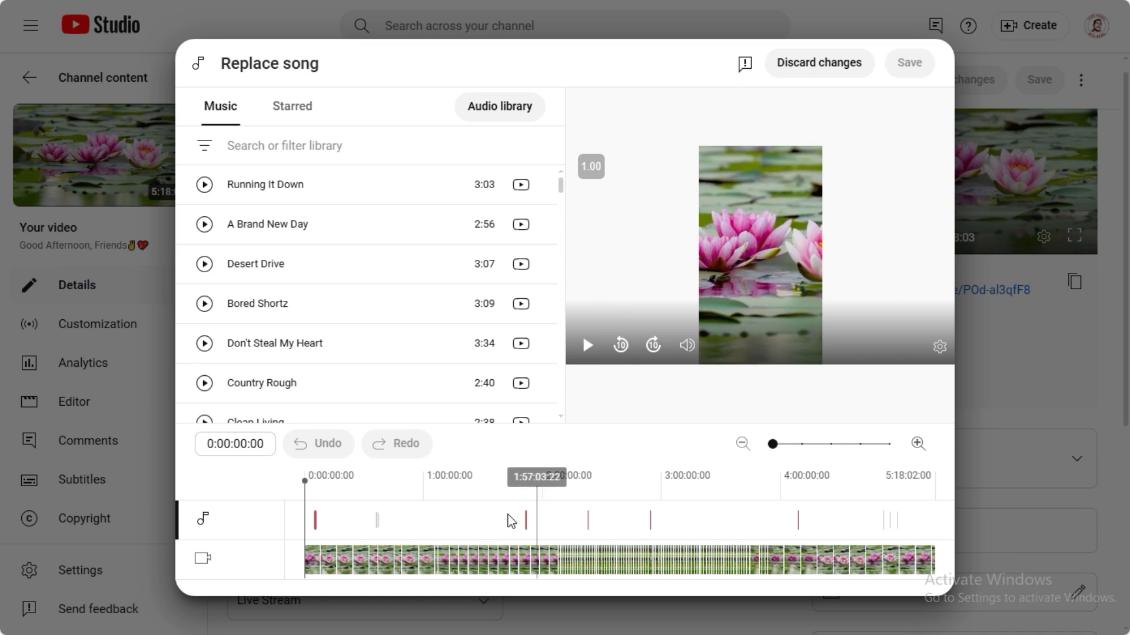
mouse_move(494, 531)
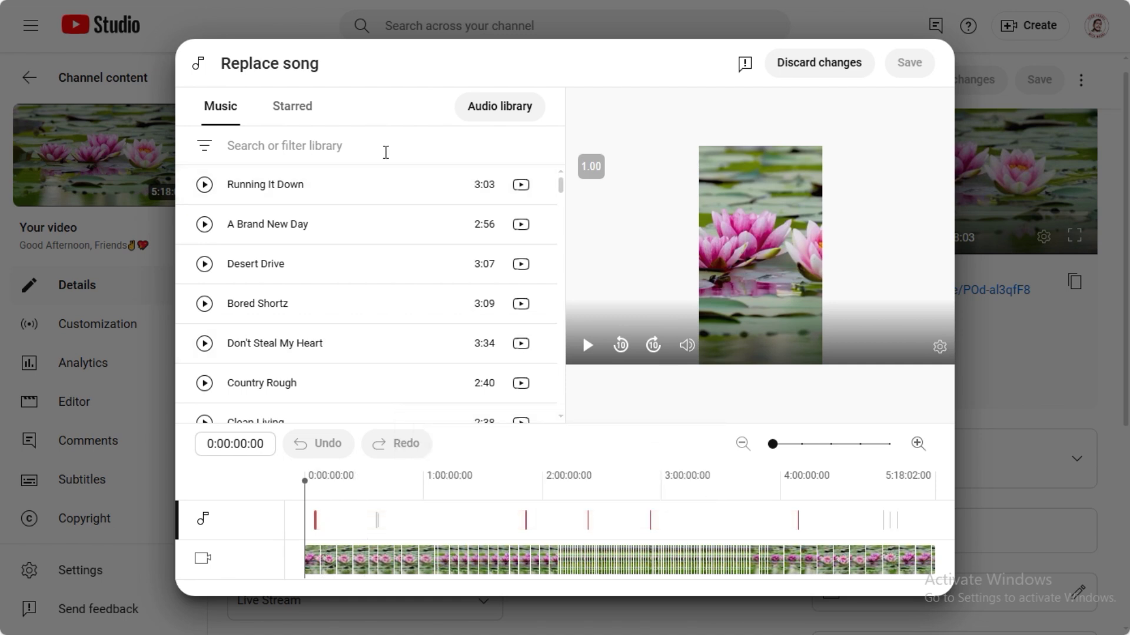
Filter the replacement music library to tracks longer than 0:01 and browse the resulting list.
click(307, 153)
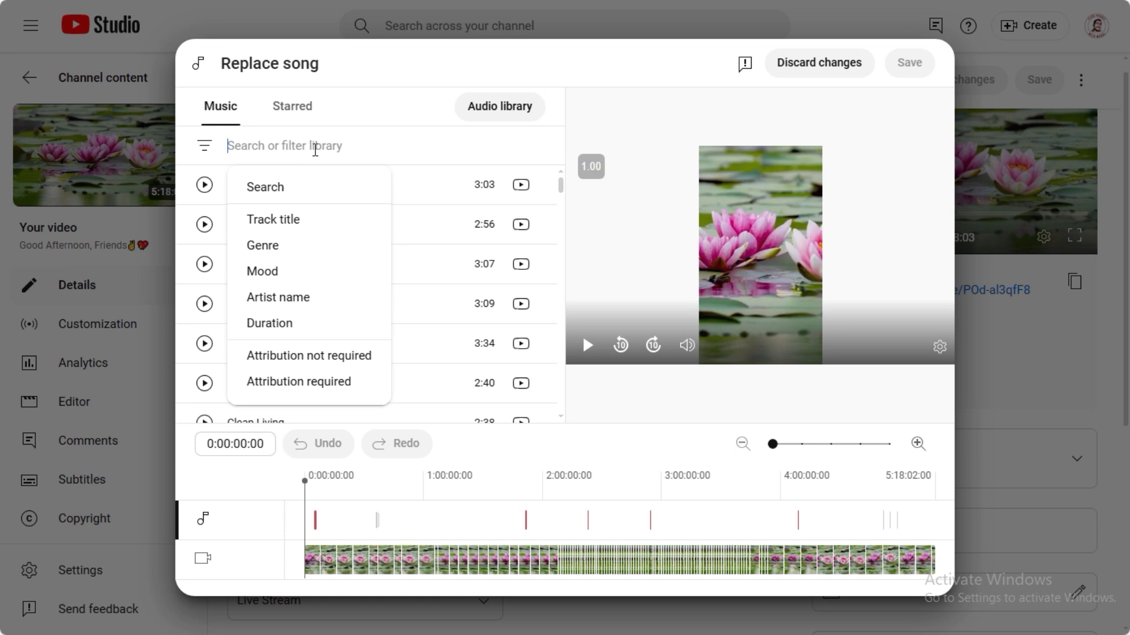
click(288, 322)
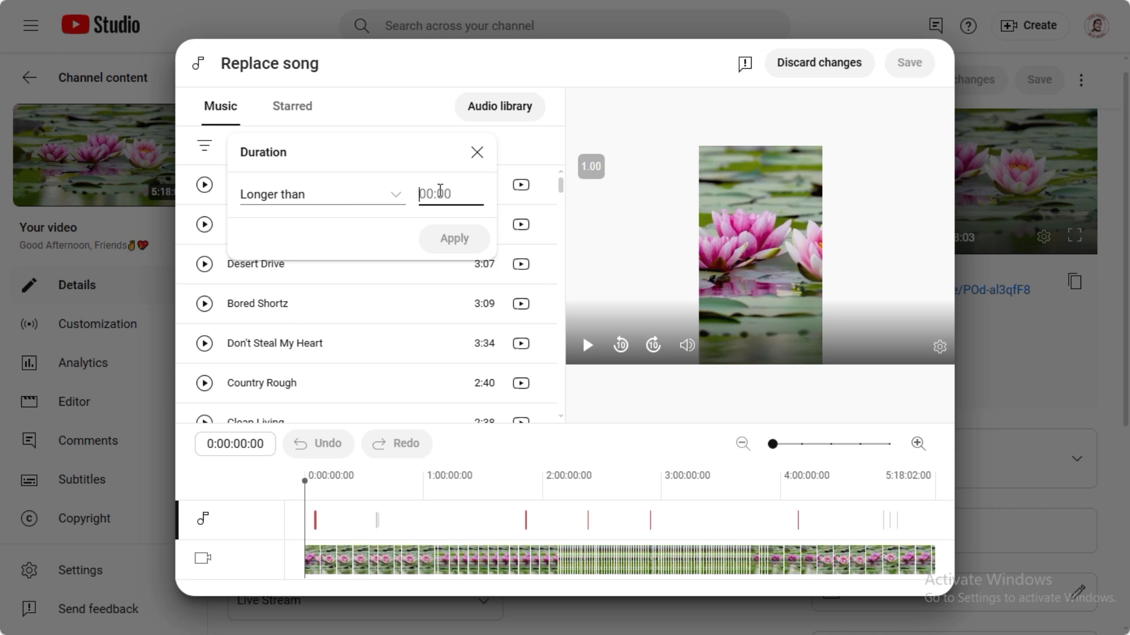
text(1)
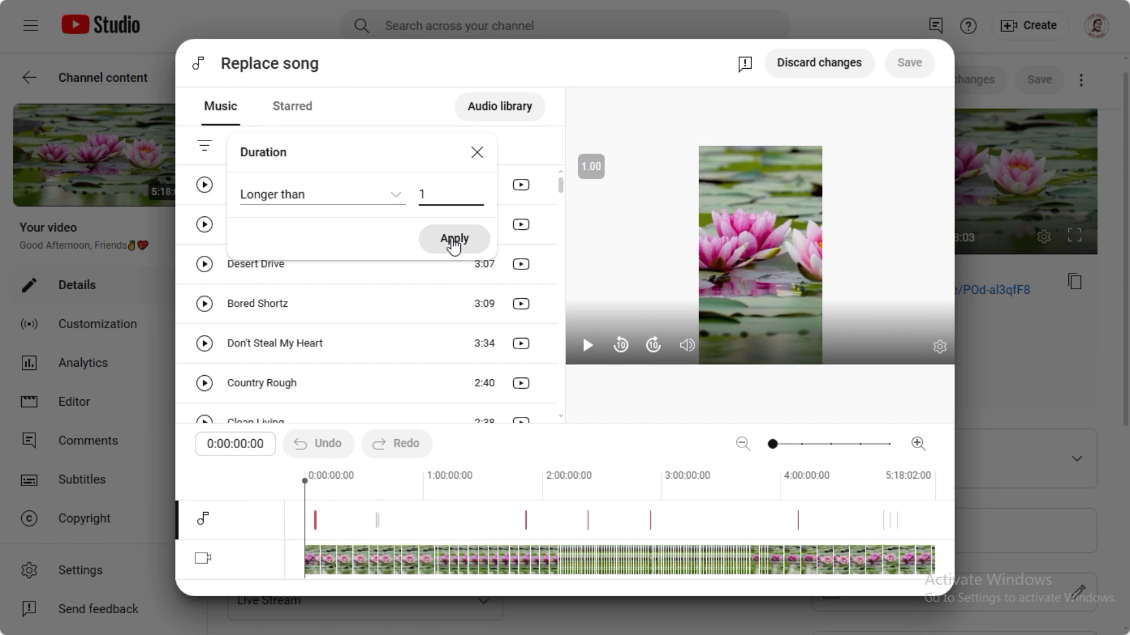
click(453, 244)
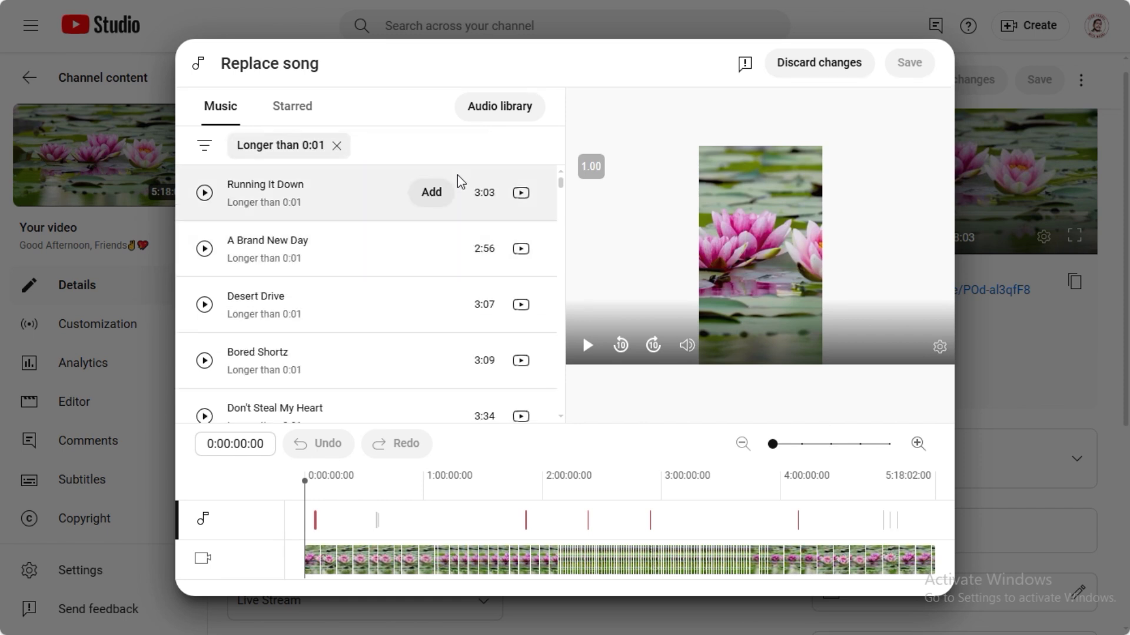
scroll(439, 294, down, 1)
scroll(438, 298, down, 12)
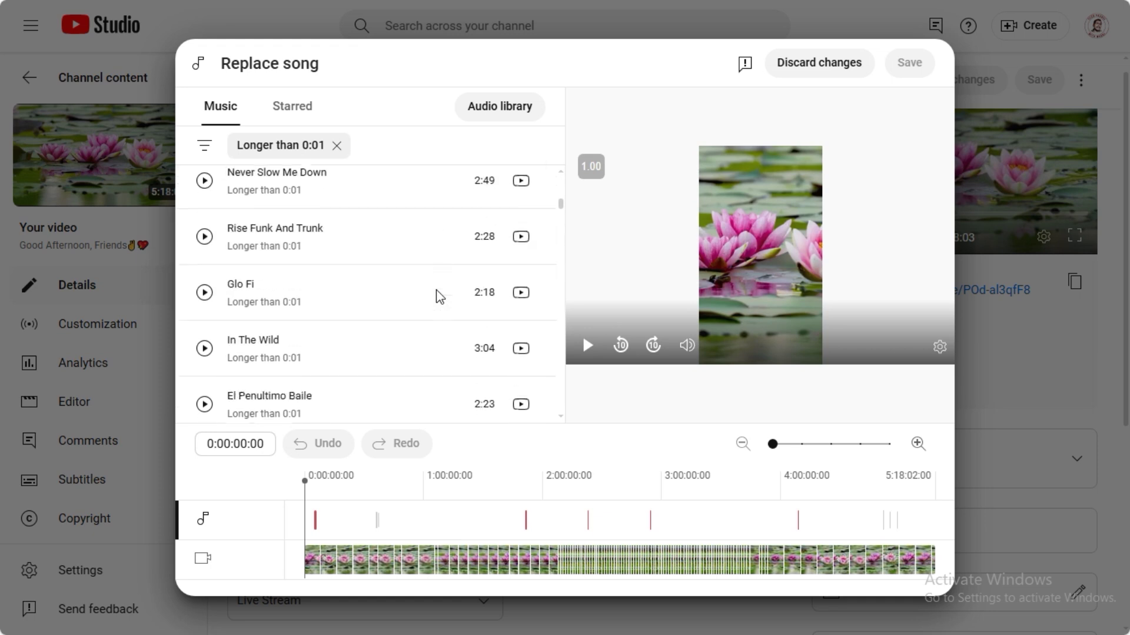
scroll(438, 298, down, 12)
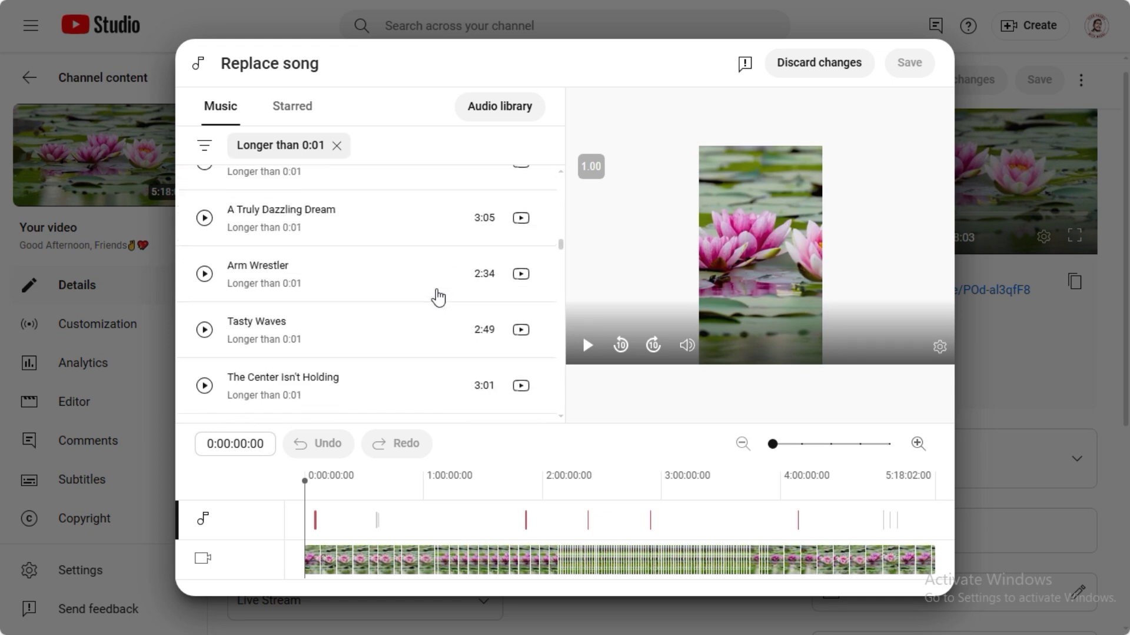
scroll(438, 298, down, 10)
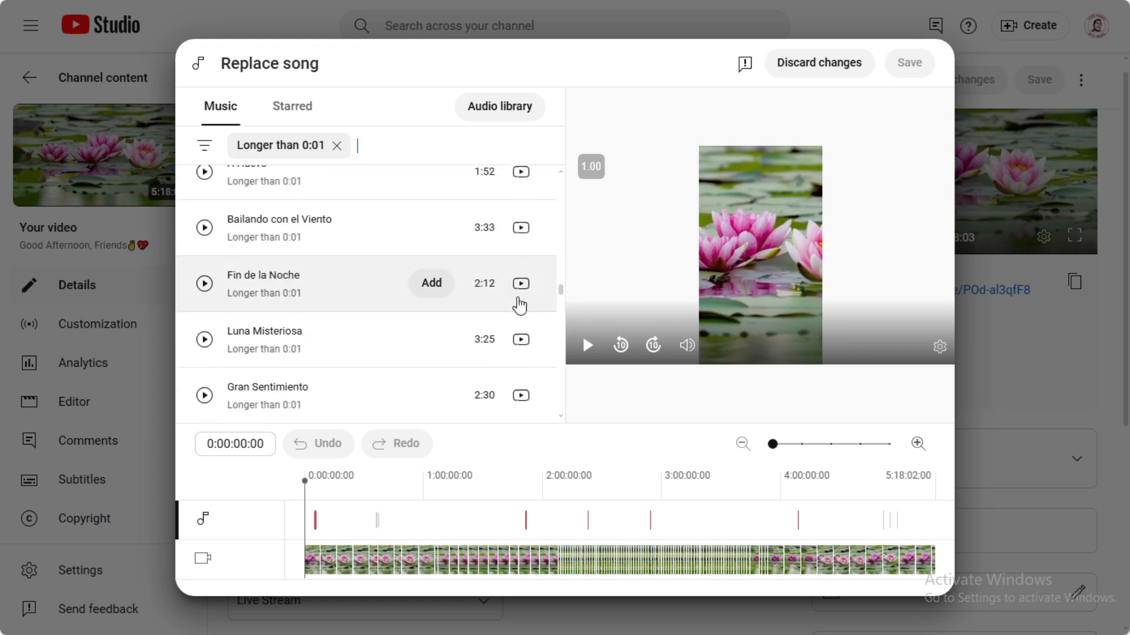
drag(564, 300, 555, 395)
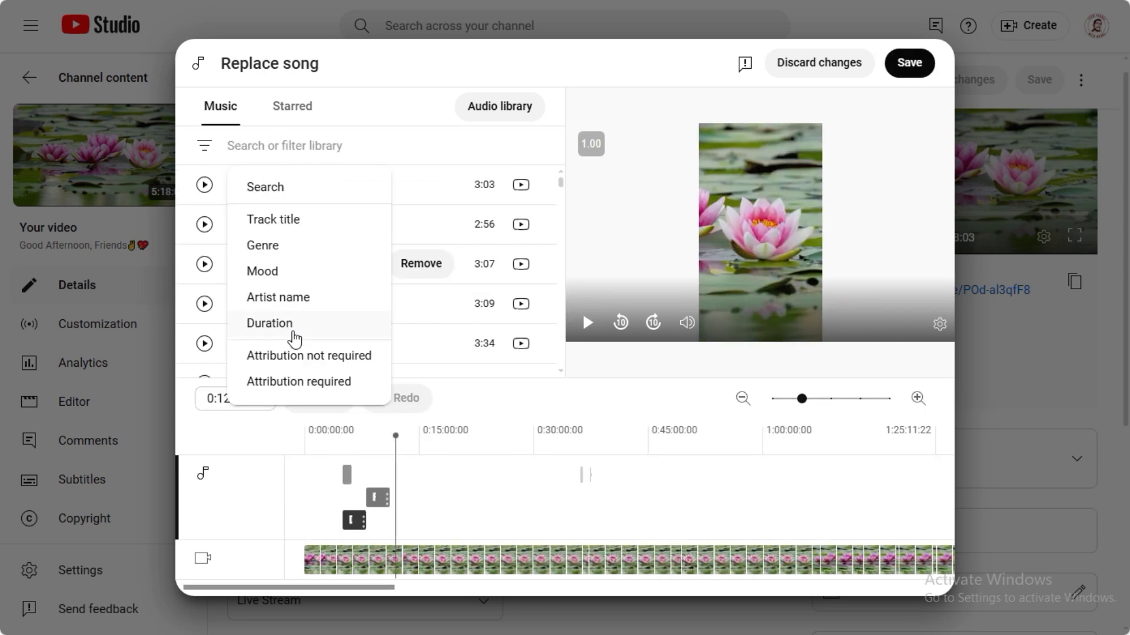
Undo the added music clips and filter the replacement music library to tracks longer than 10:00.
click(298, 333)
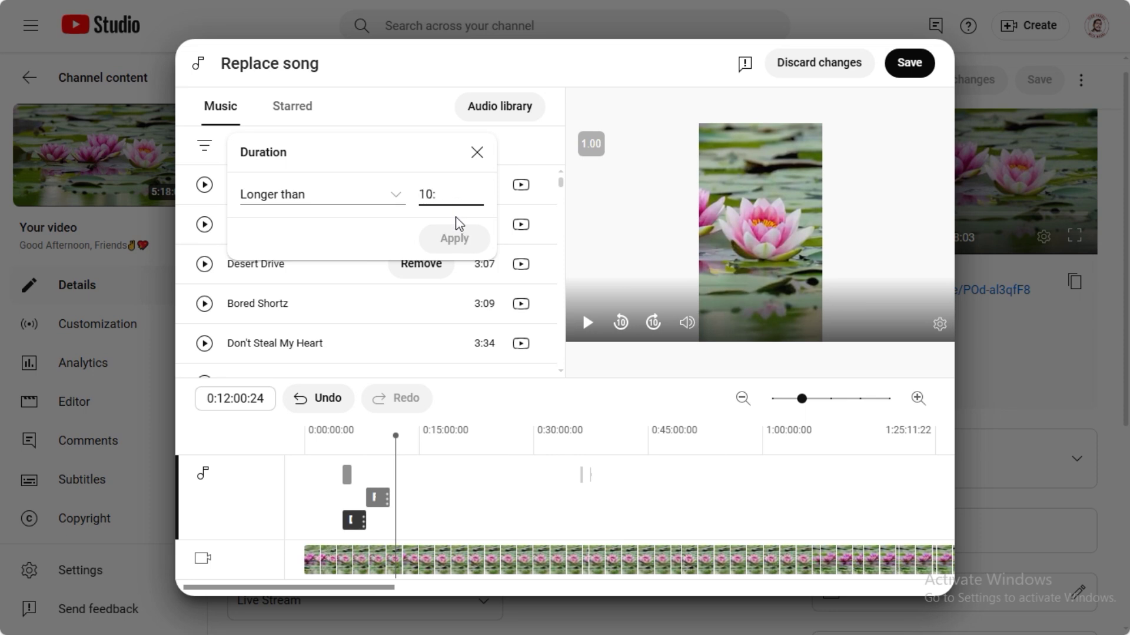
key(ctrl+z)
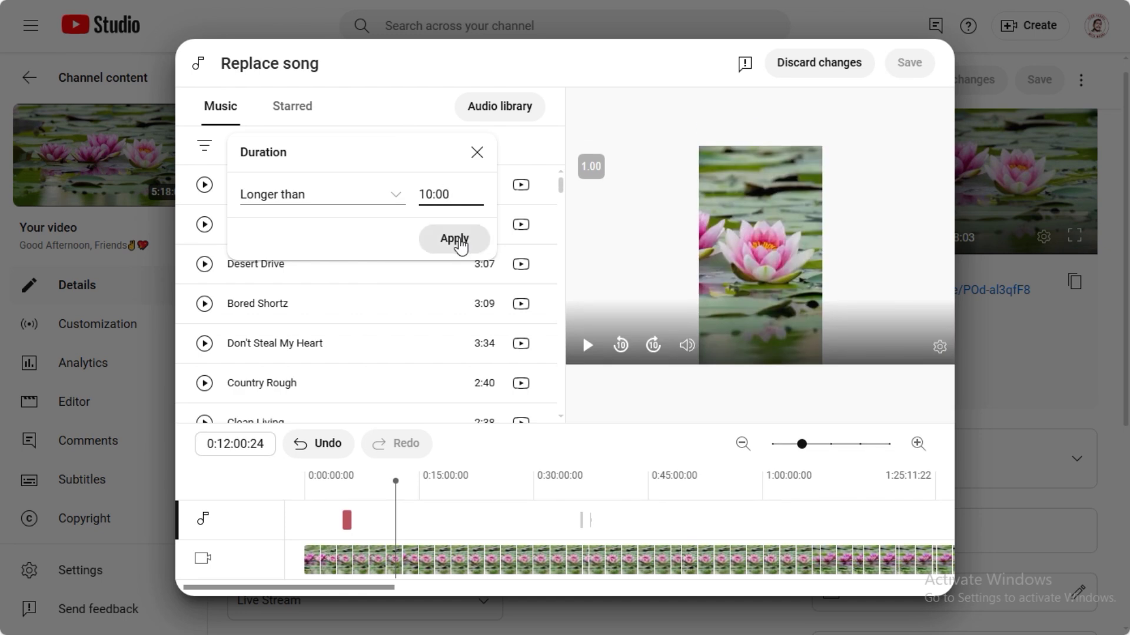
click(456, 240)
Find the "9th Symphony, Finale" track at the end of the filtered list and add it over the first claimed segment.
scroll(516, 293, down, 7)
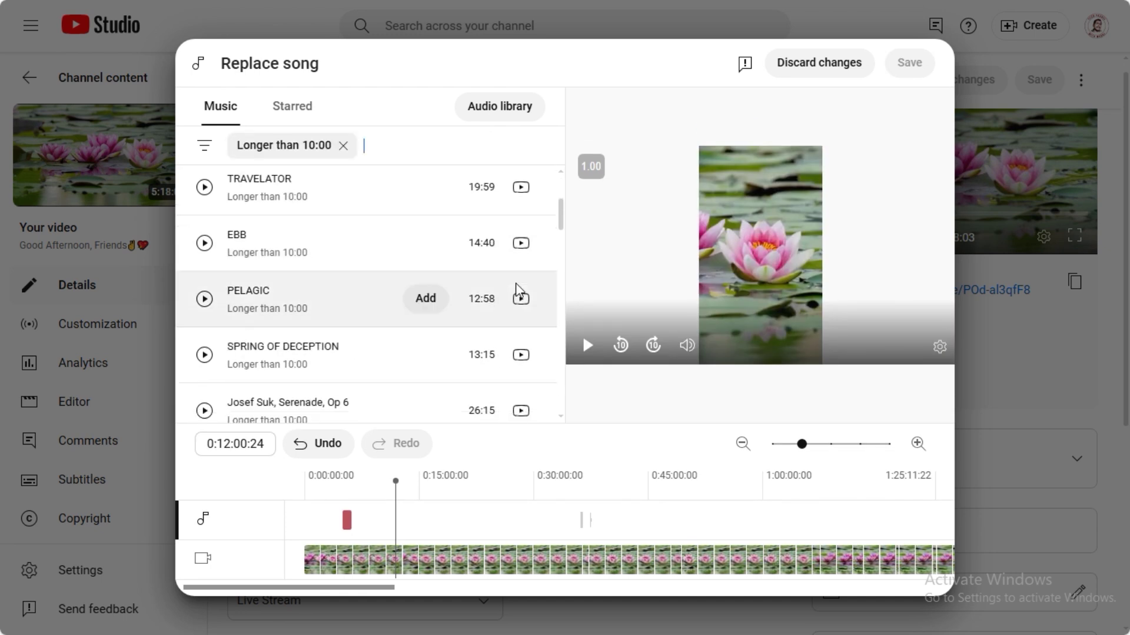
scroll(505, 325, down, 15)
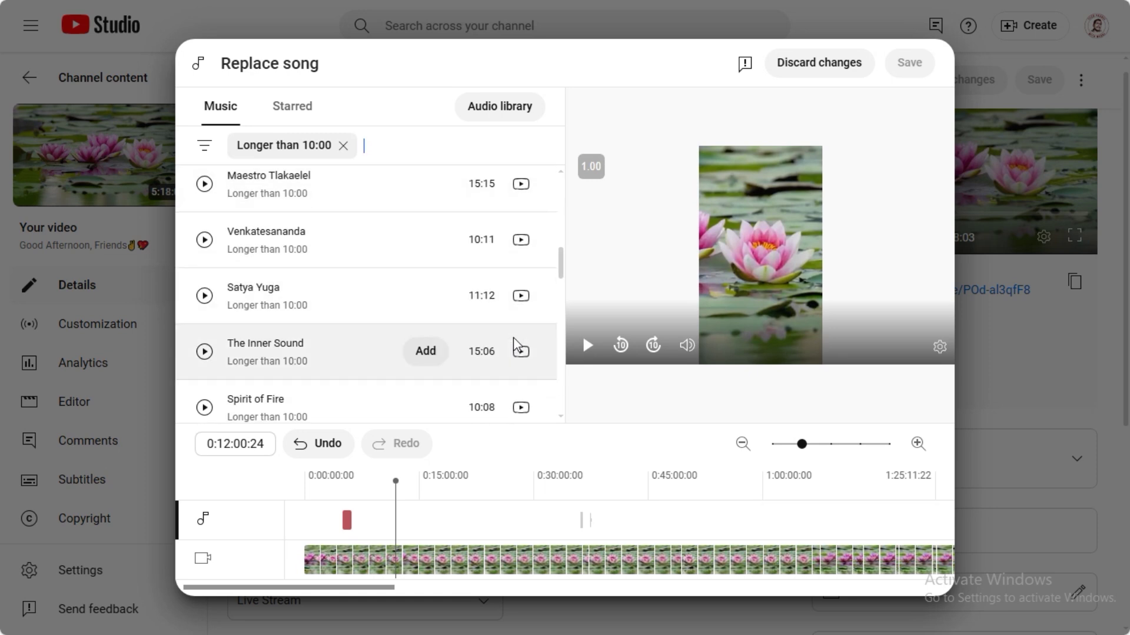
scroll(516, 345, up, 3)
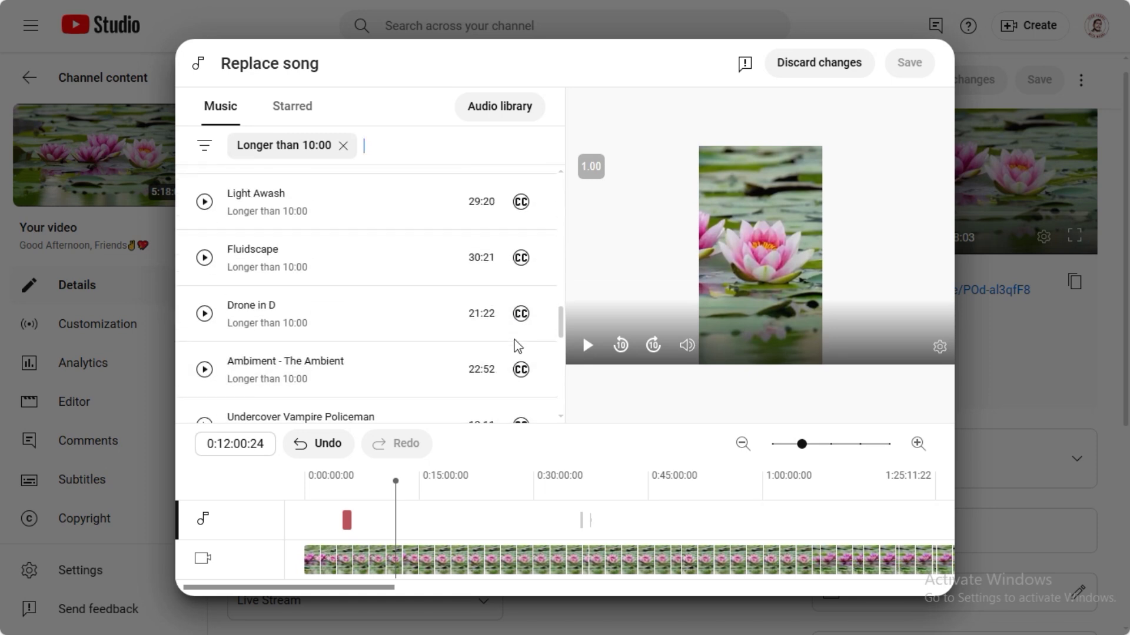
scroll(517, 345, down, 5)
scroll(514, 340, down, 3)
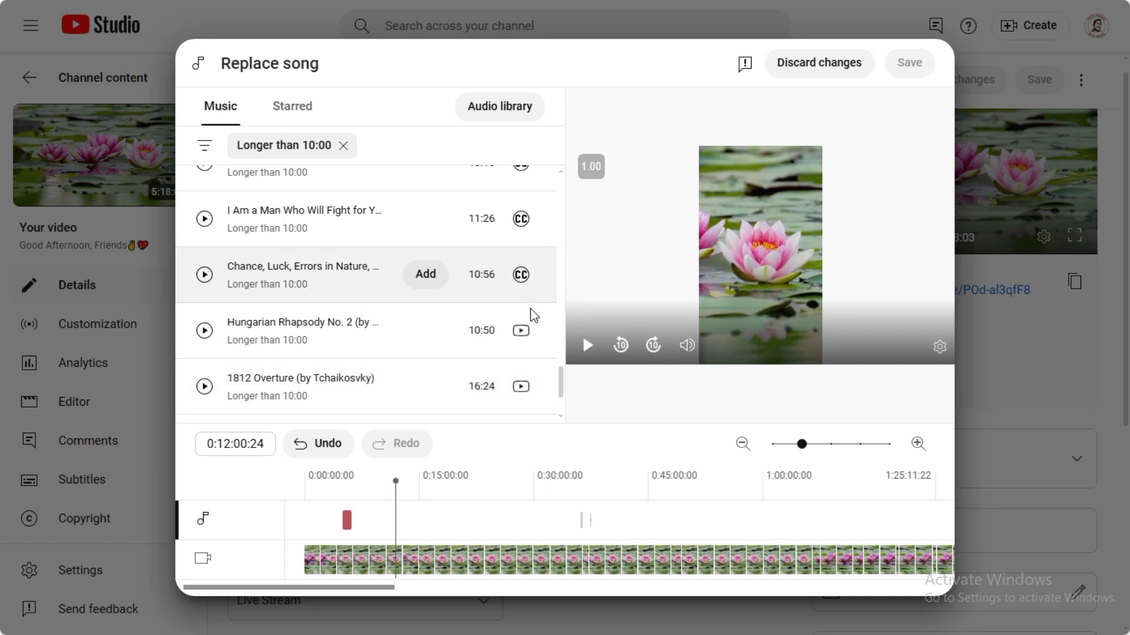
scroll(496, 352, down, 2)
mouse_move(486, 391)
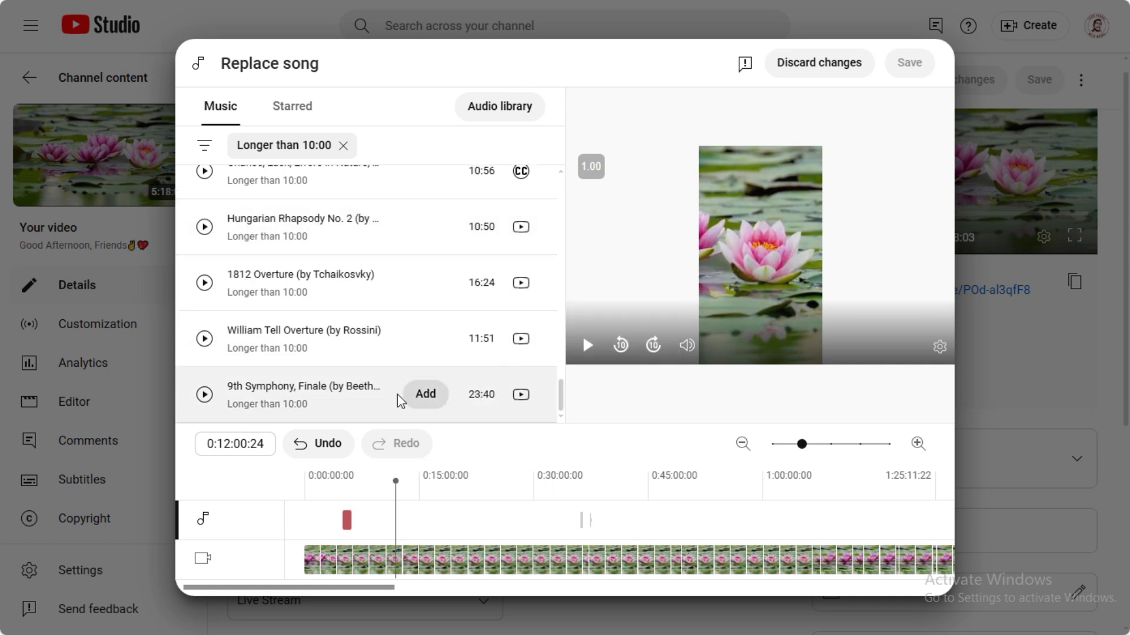
click(425, 398)
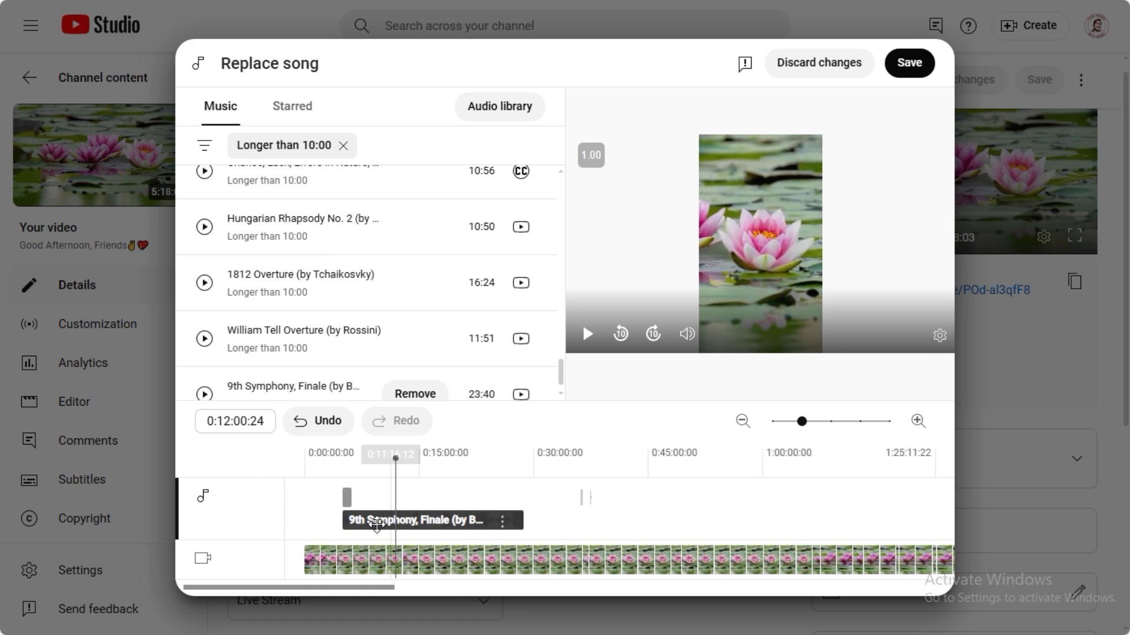
mouse_move(385, 499)
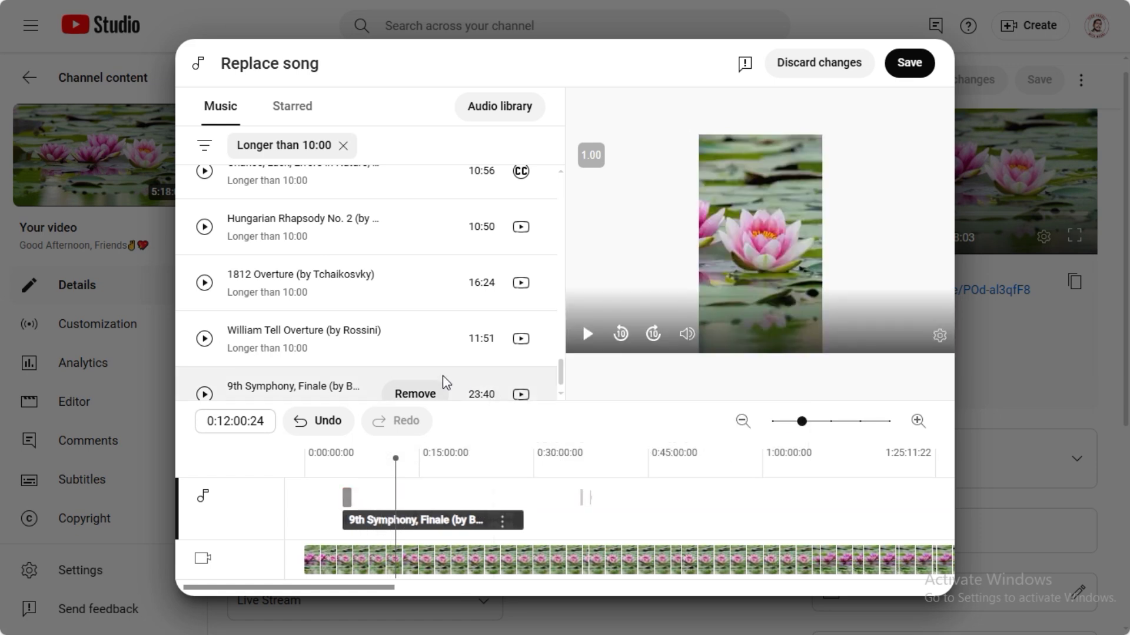
Add the "1812 Overture" track and move the "9th Symphony, Finale" clip so it starts where the overture ends.
scroll(462, 352, down, 1)
scroll(463, 351, down, 1)
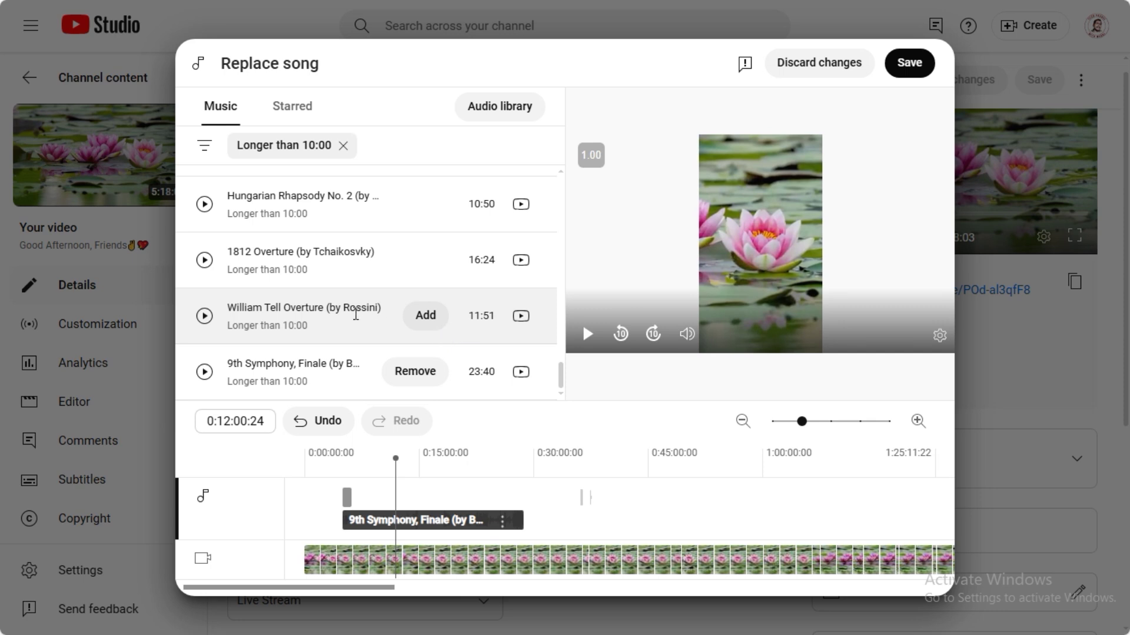
scroll(449, 320, up, 1)
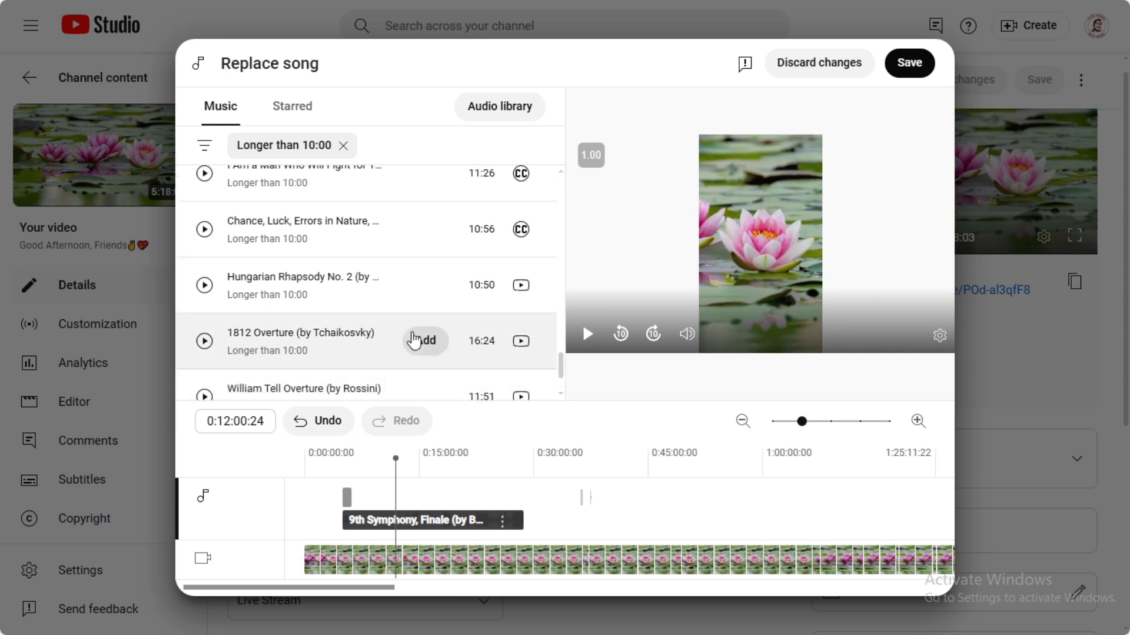
click(416, 343)
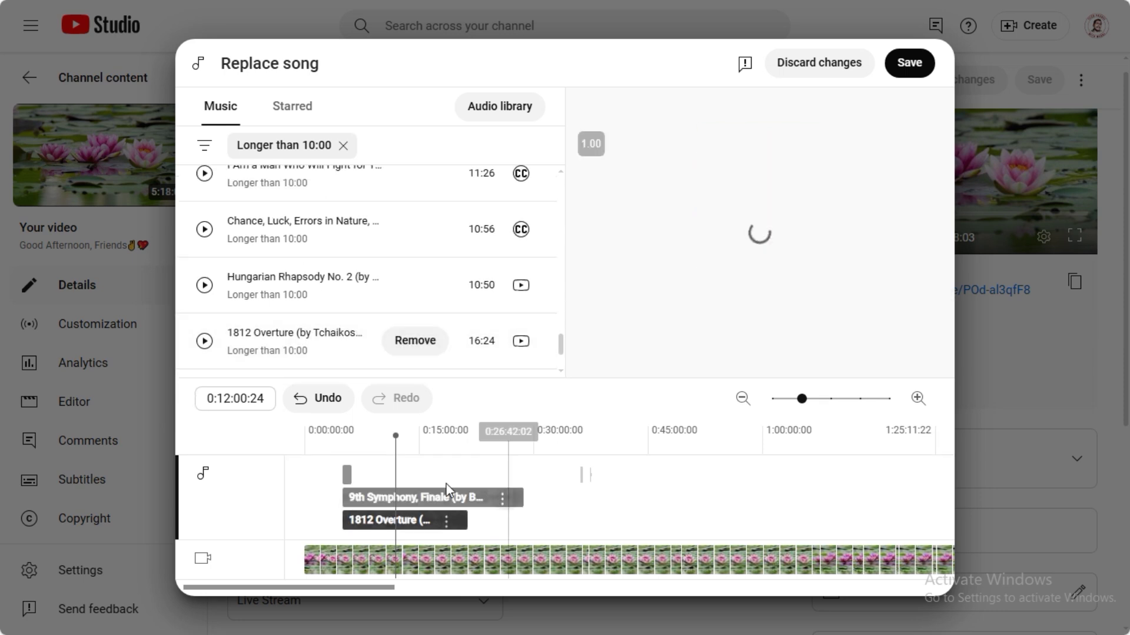
drag(442, 496, 565, 497)
Add the "John F. Kennedy Inaugural" track and move its clip to start at about 0:45:00, where the 9th Symphony clip ends.
scroll(428, 315, up, 4)
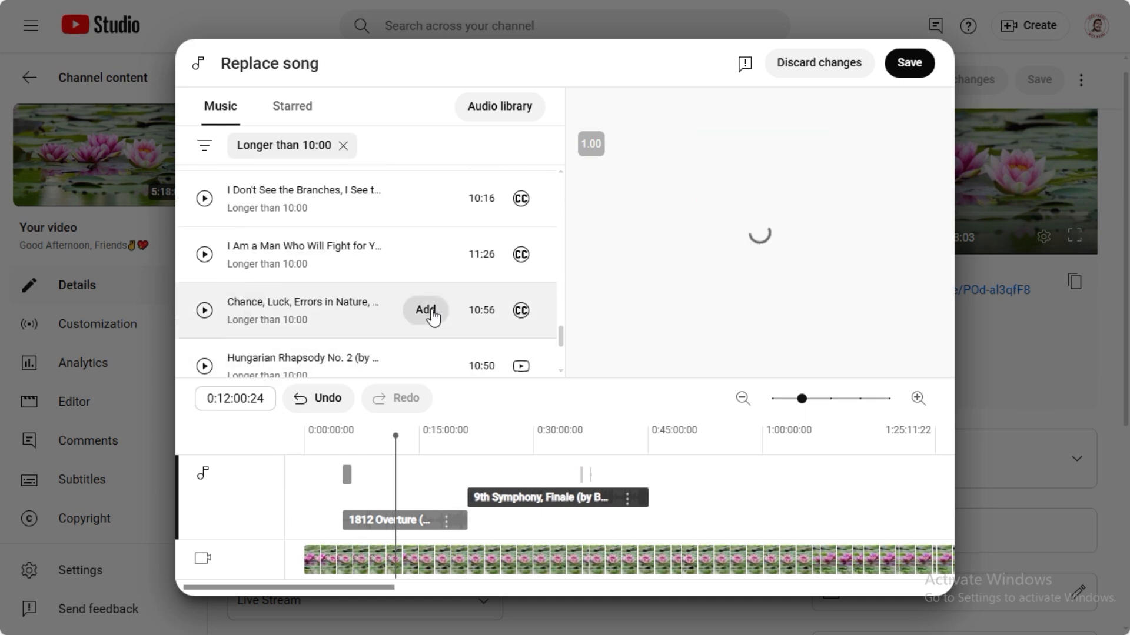
scroll(419, 310, up, 1)
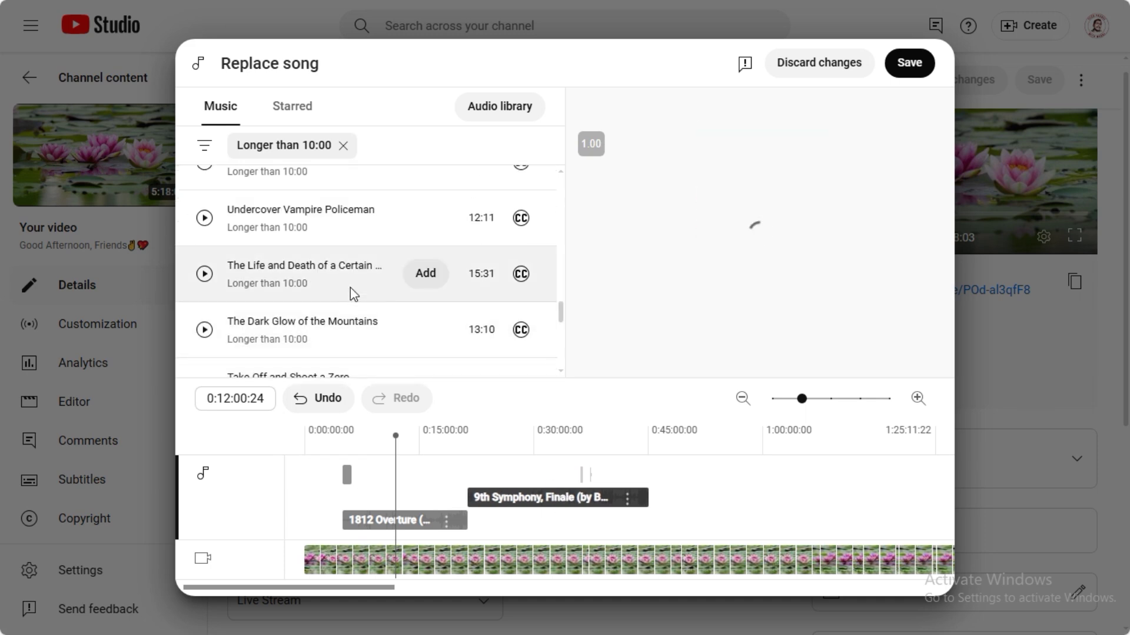
scroll(383, 288, up, 3)
scroll(383, 289, up, 3)
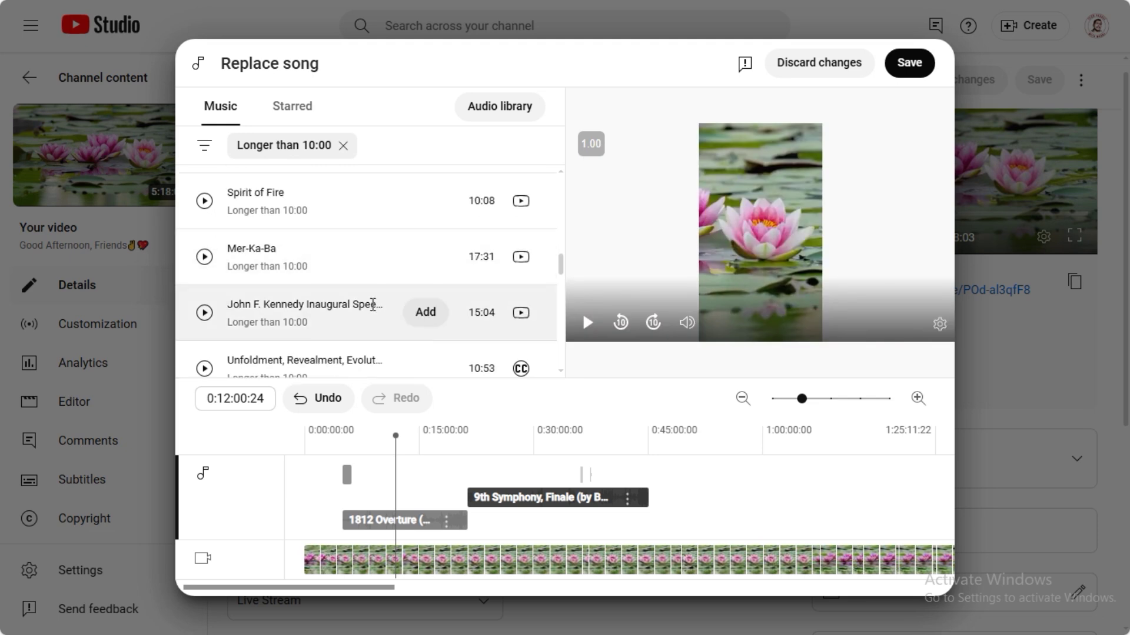
click(426, 314)
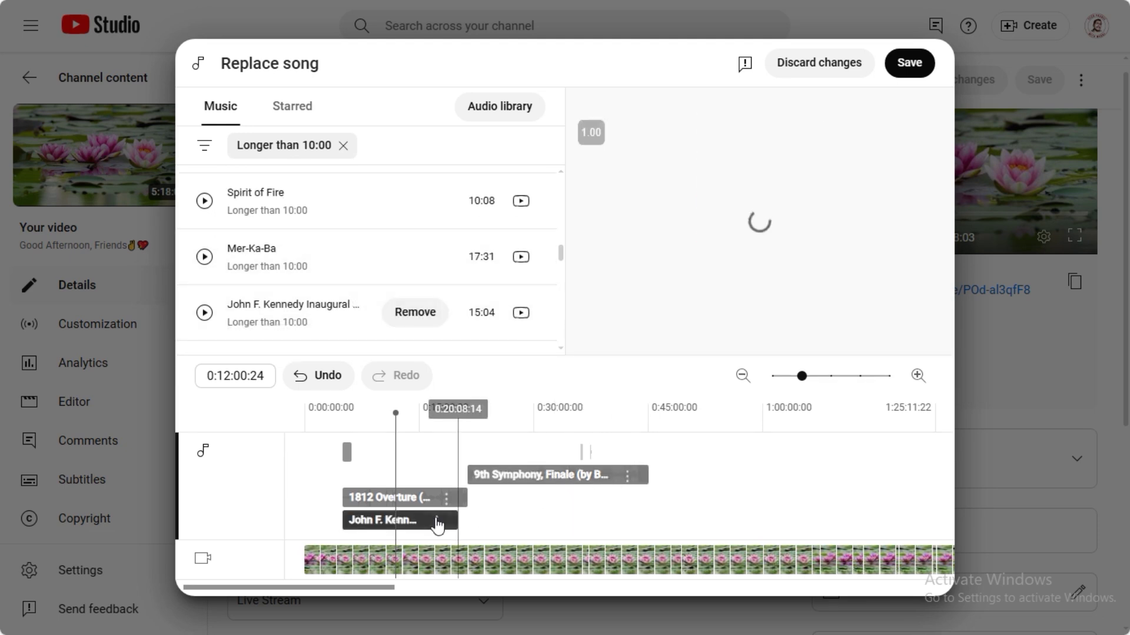
drag(446, 526, 727, 476)
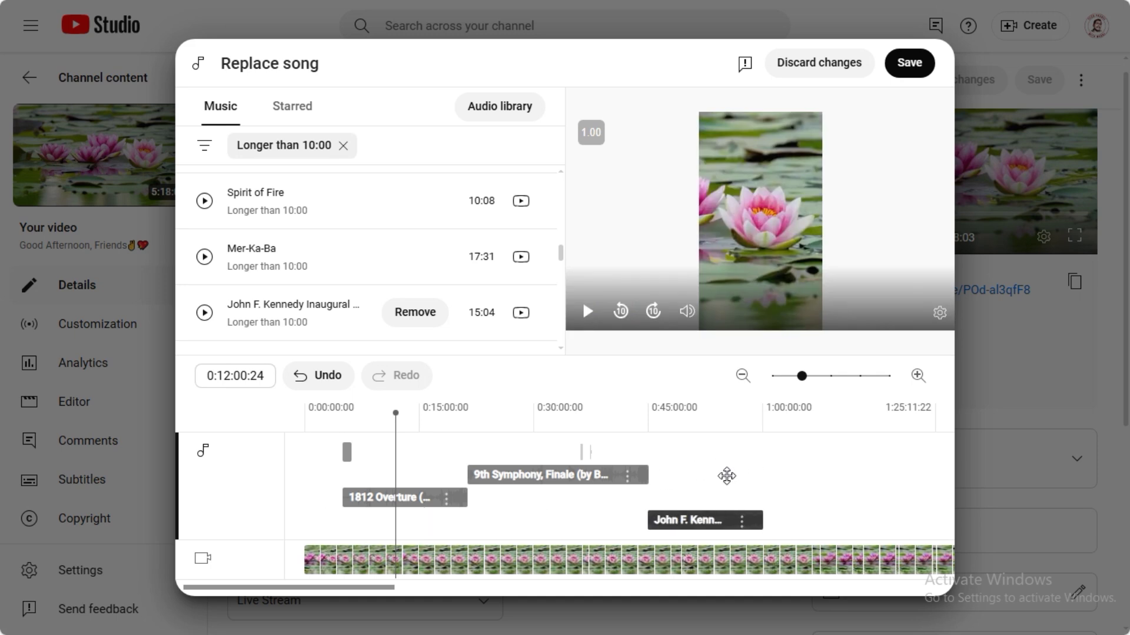
mouse_move(430, 257)
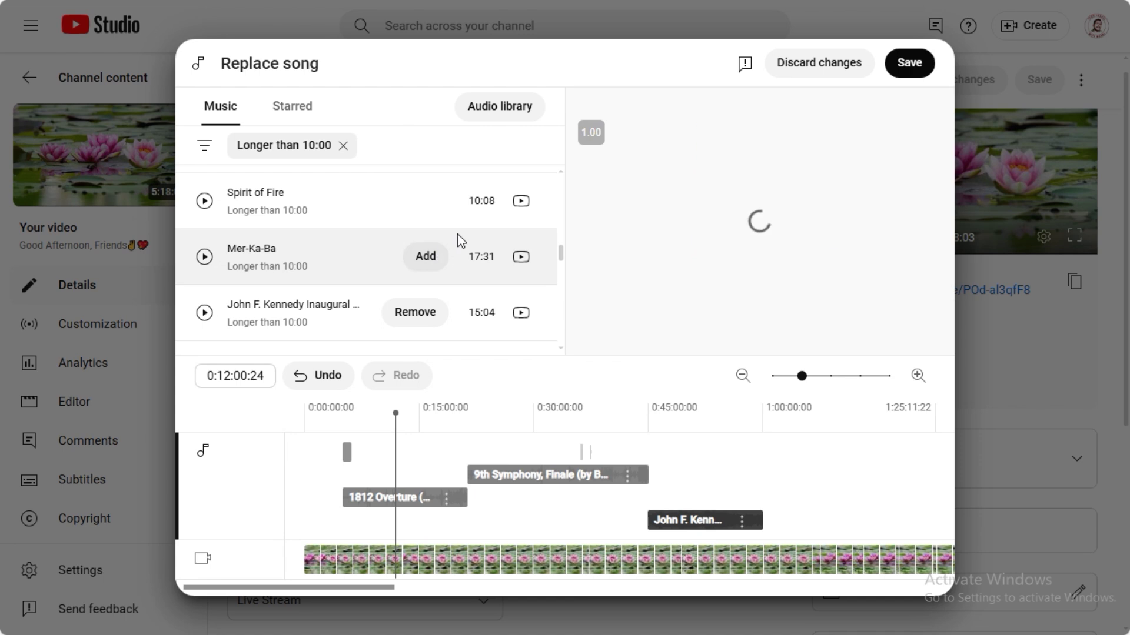
Add the "Josef Suk, Serenade, Op 6" track and move its clip to start at about 1:00:00, where the John F. Kennedy clip ends.
scroll(450, 230, up, 1)
scroll(444, 236, up, 6)
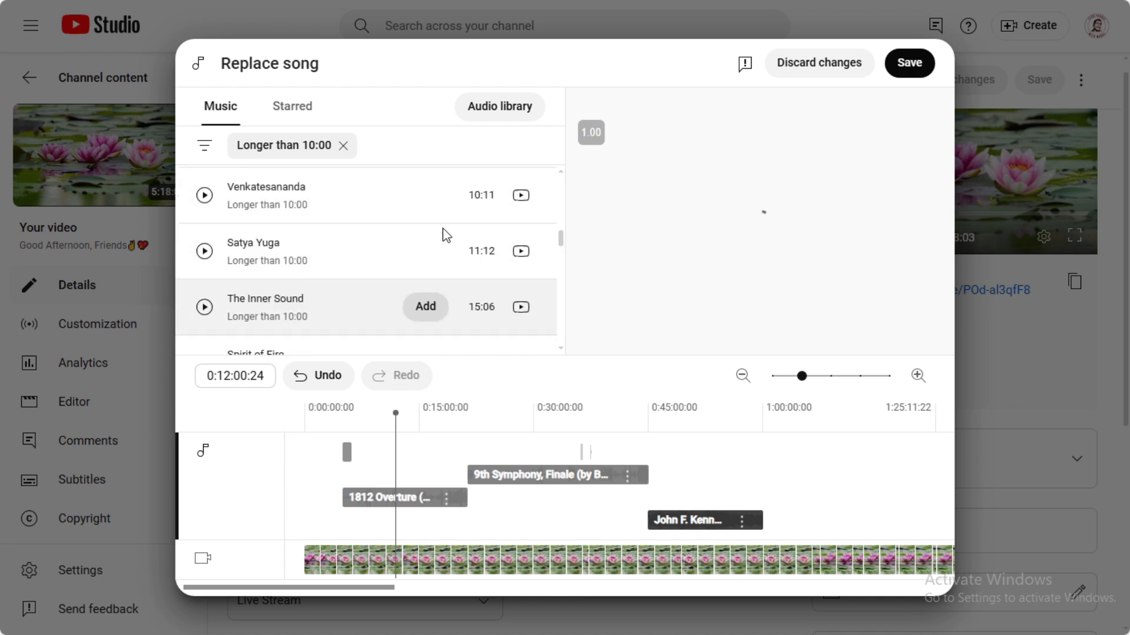
click(422, 214)
drag(542, 520, 947, 520)
drag(389, 587, 520, 592)
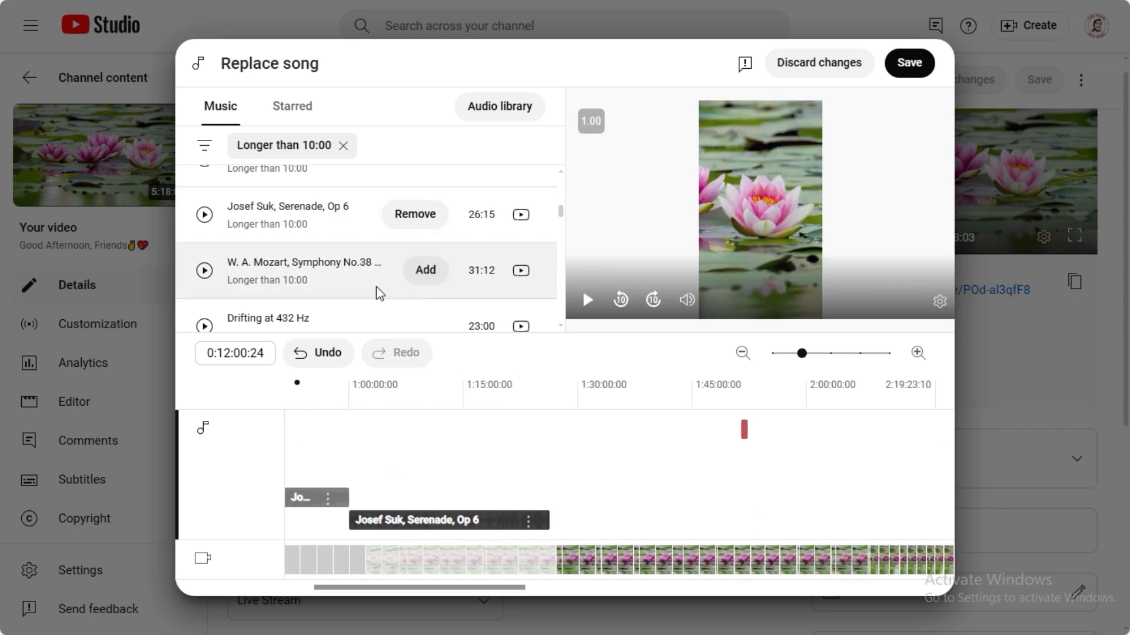
Add the "W. A. Mozart, Symphony No.38" track and move its clip to start where the Josef Suk Serenade clip ends.
click(417, 272)
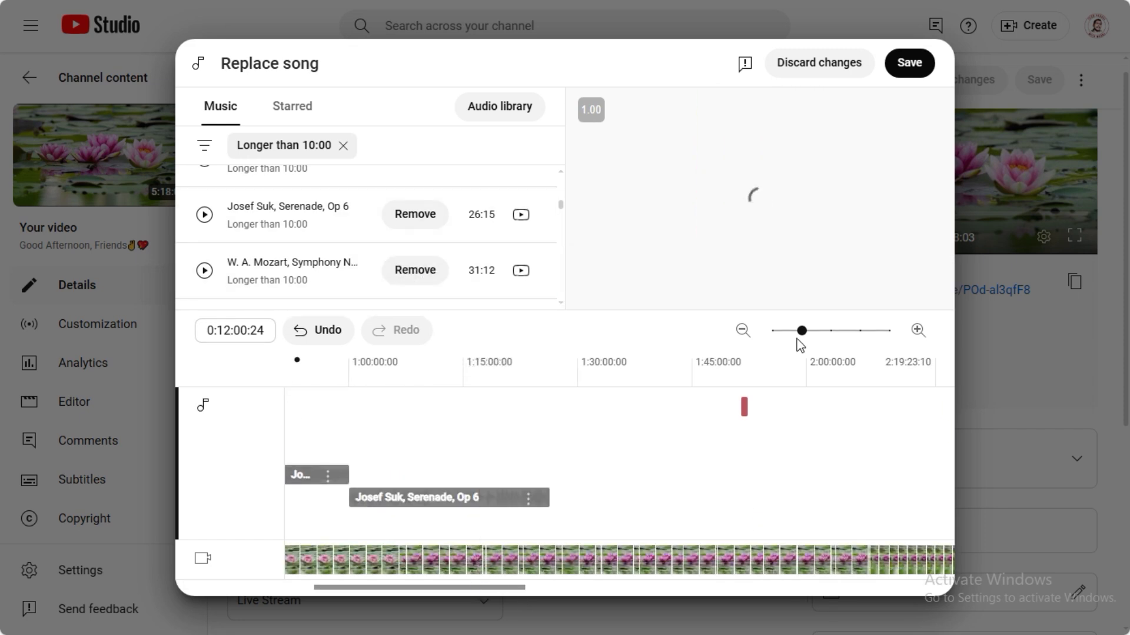
drag(800, 332, 773, 332)
drag(328, 522, 489, 521)
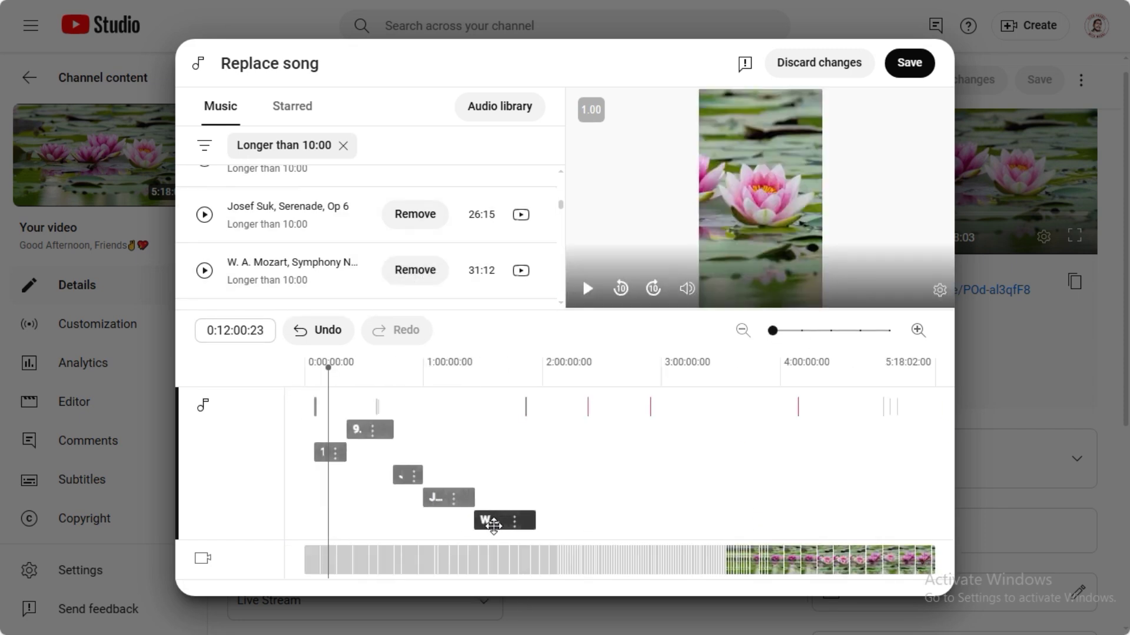
Add the "Maestro Tlakaelel" track and move its clip to start where the Mozart symphony clip ends.
scroll(371, 247, down, 3)
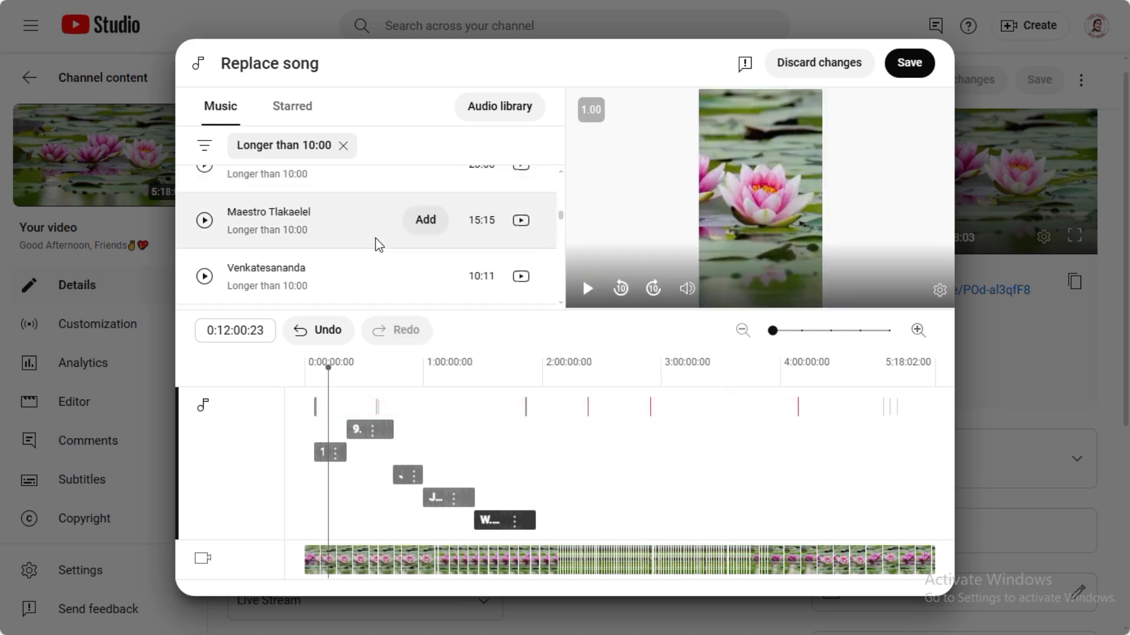
click(418, 230)
drag(328, 530, 527, 550)
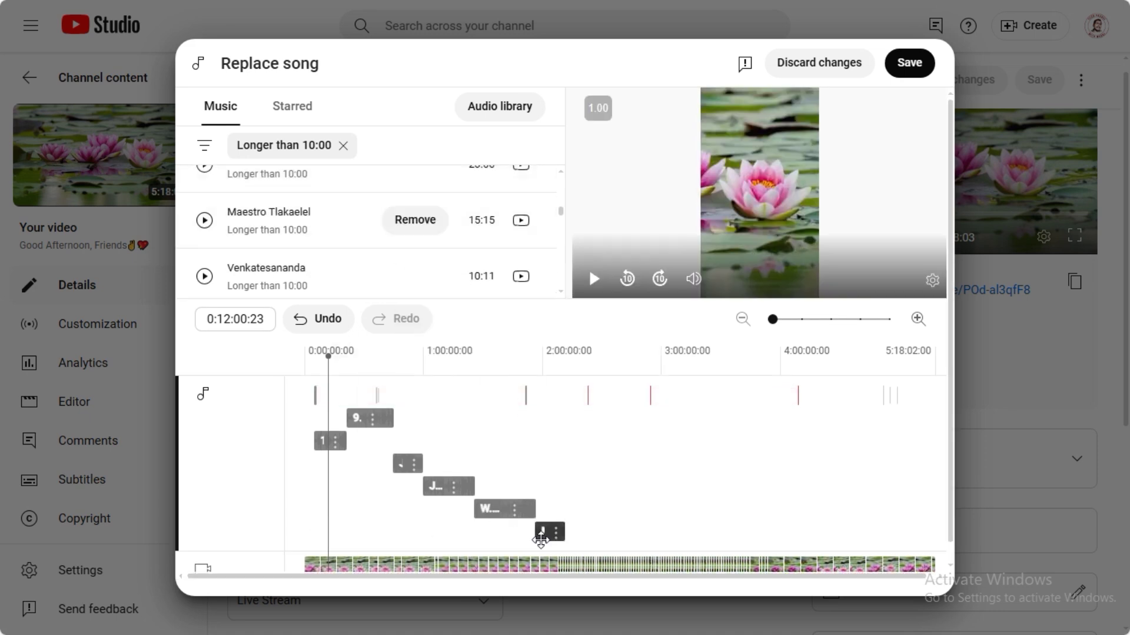
scroll(290, 244, down, 1)
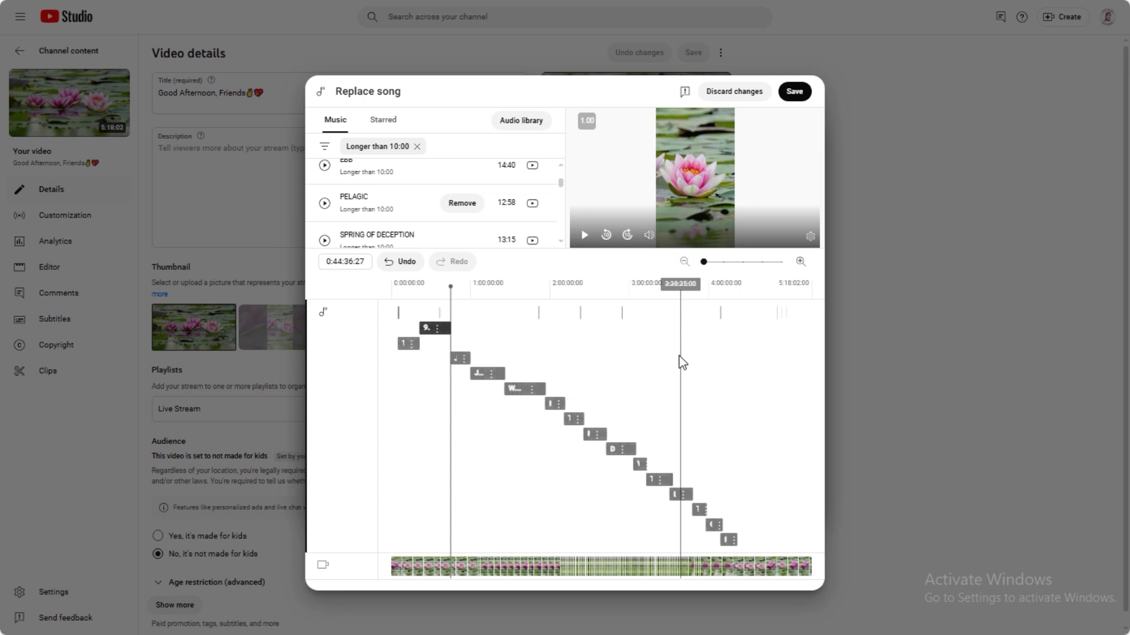
Preview the replaced audio from several timeline points, at about 0:44:36, 1:32:10 and 2:14:00.
click(583, 236)
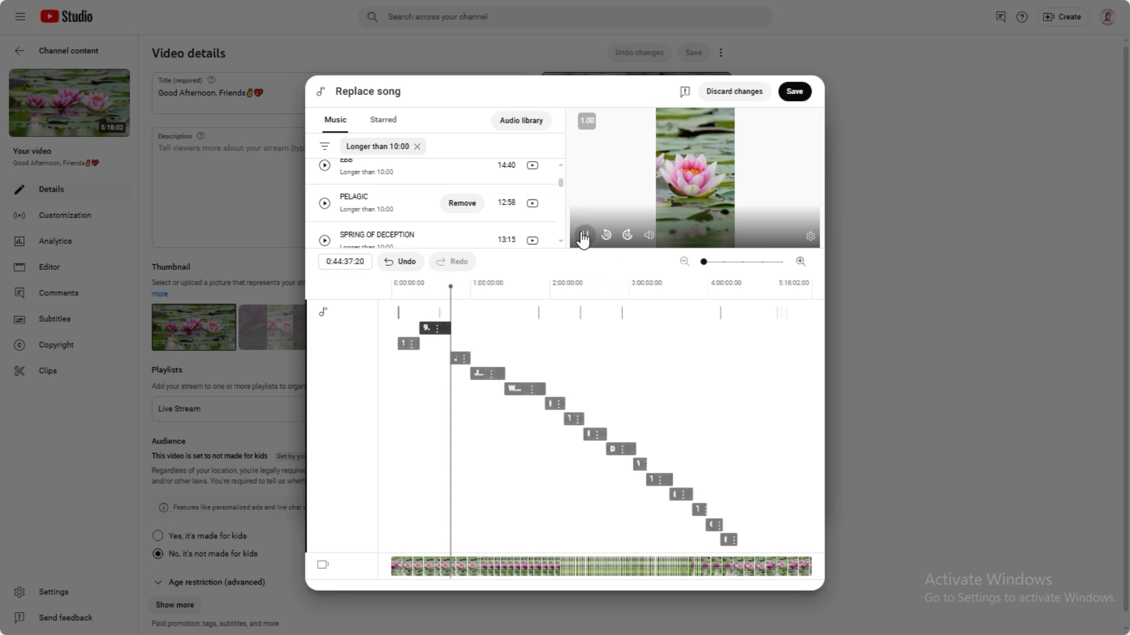
click(506, 291)
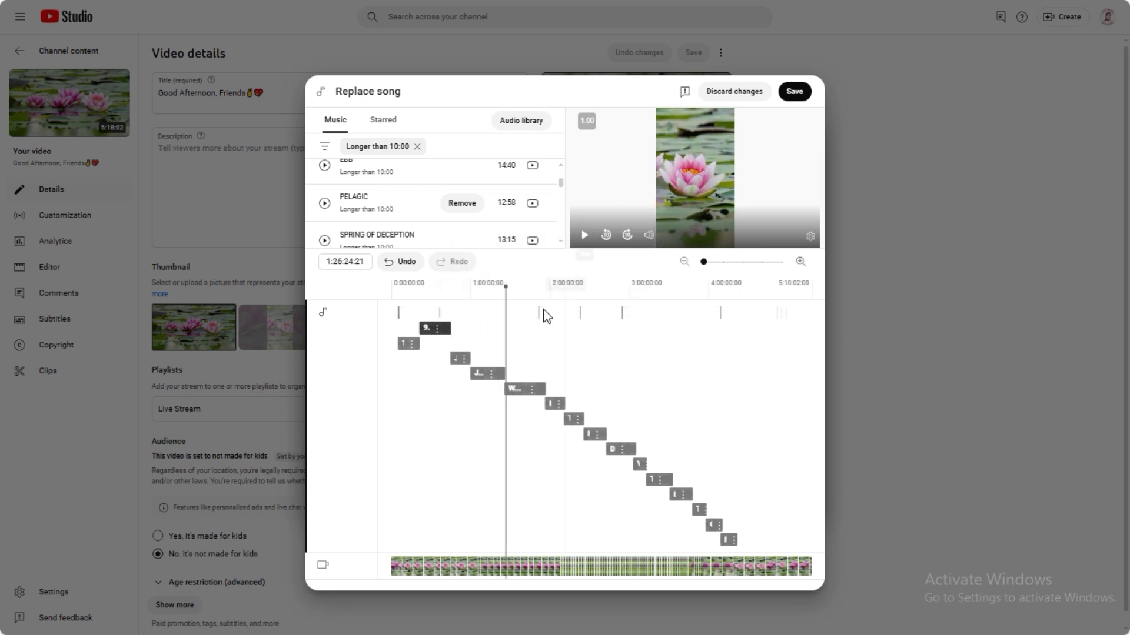
click(513, 314)
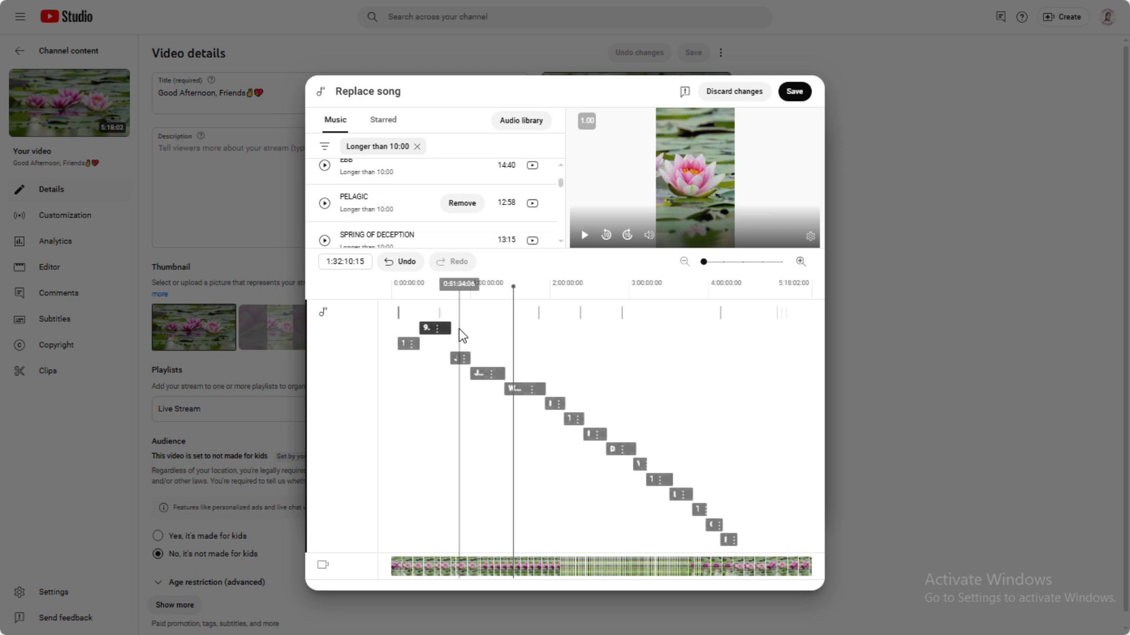
key(space)
click(584, 236)
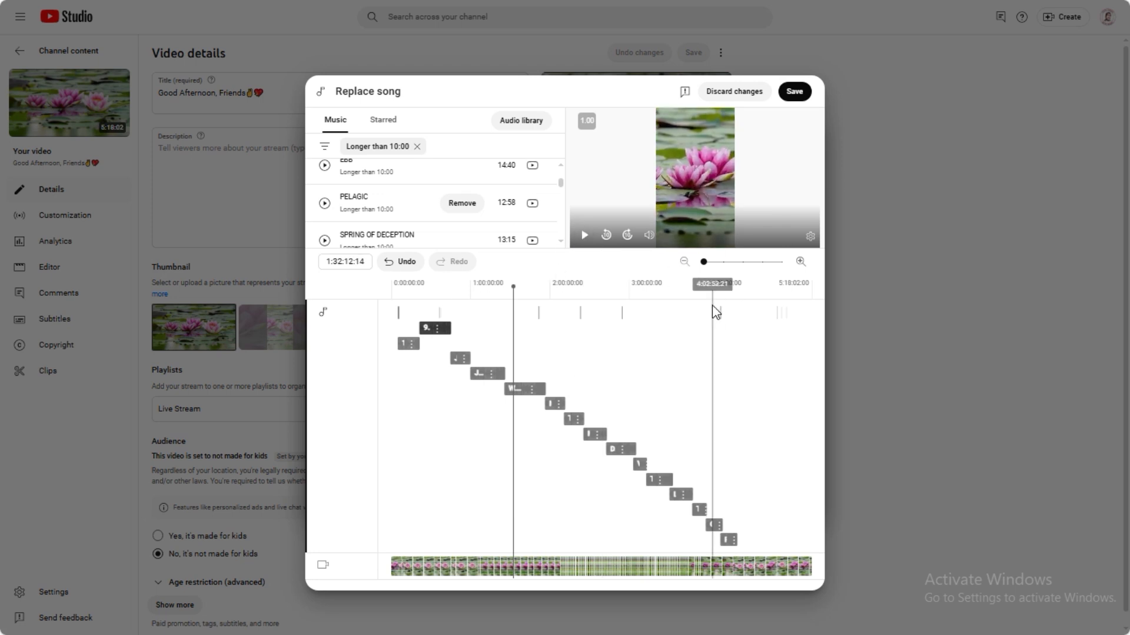
drag(512, 336, 569, 337)
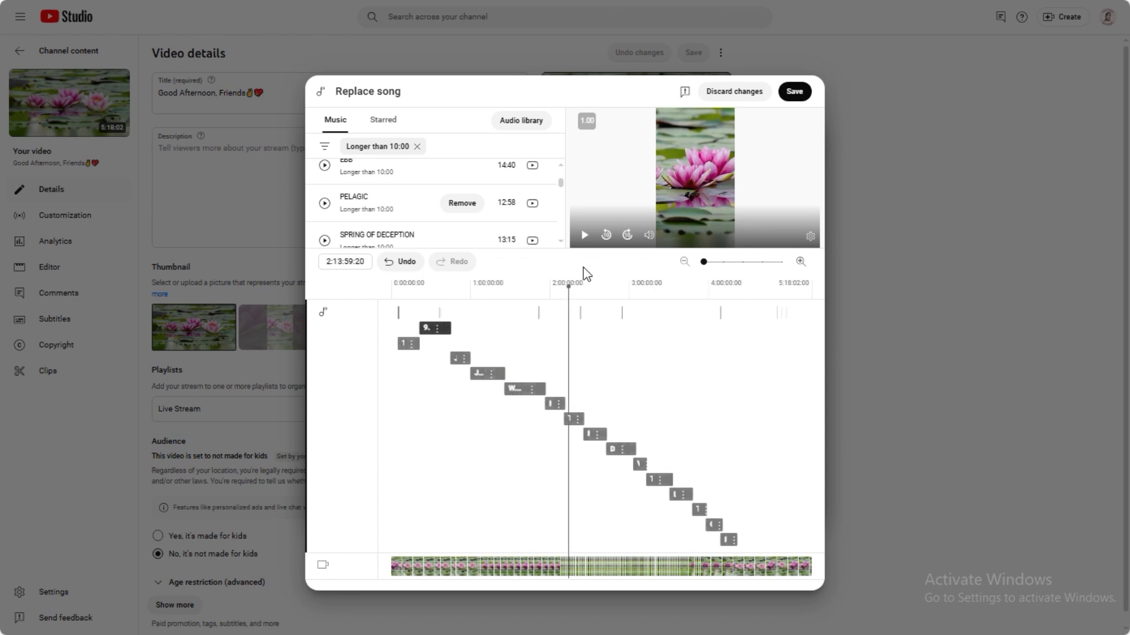
click(585, 237)
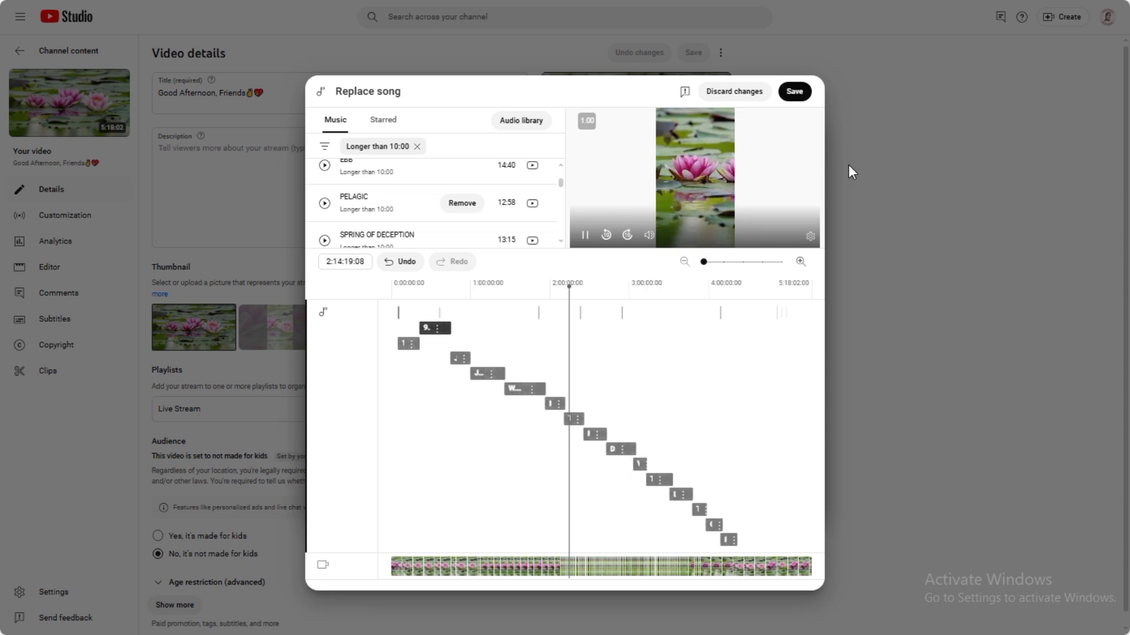
Reset the page zoom to 100%, then save the song replacement and confirm it.
key(ctrl+0)
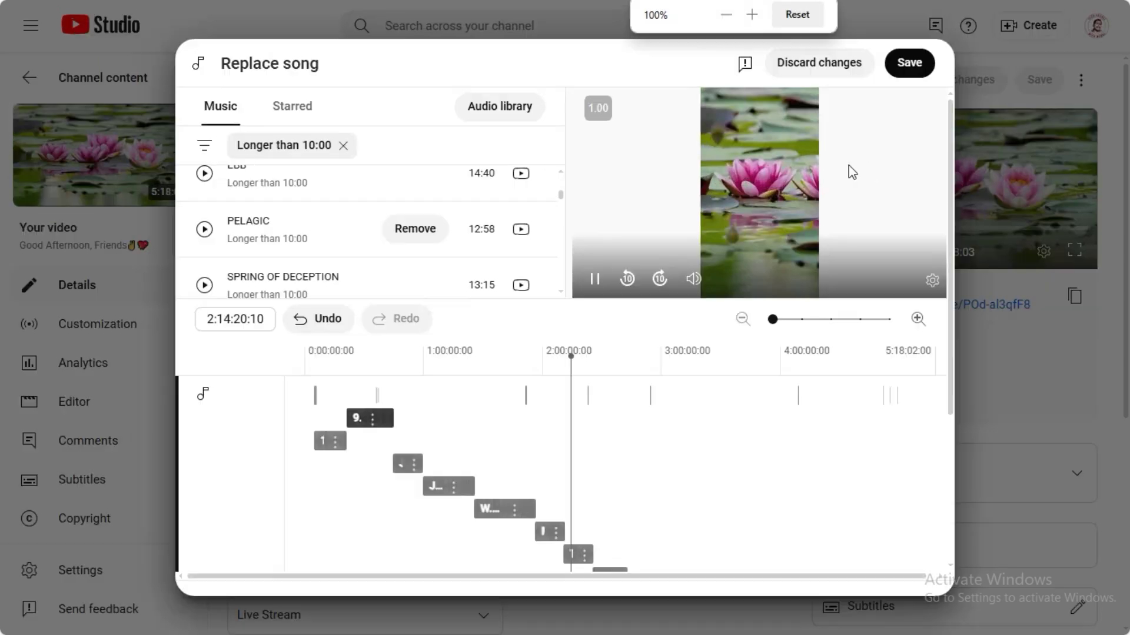
click(909, 65)
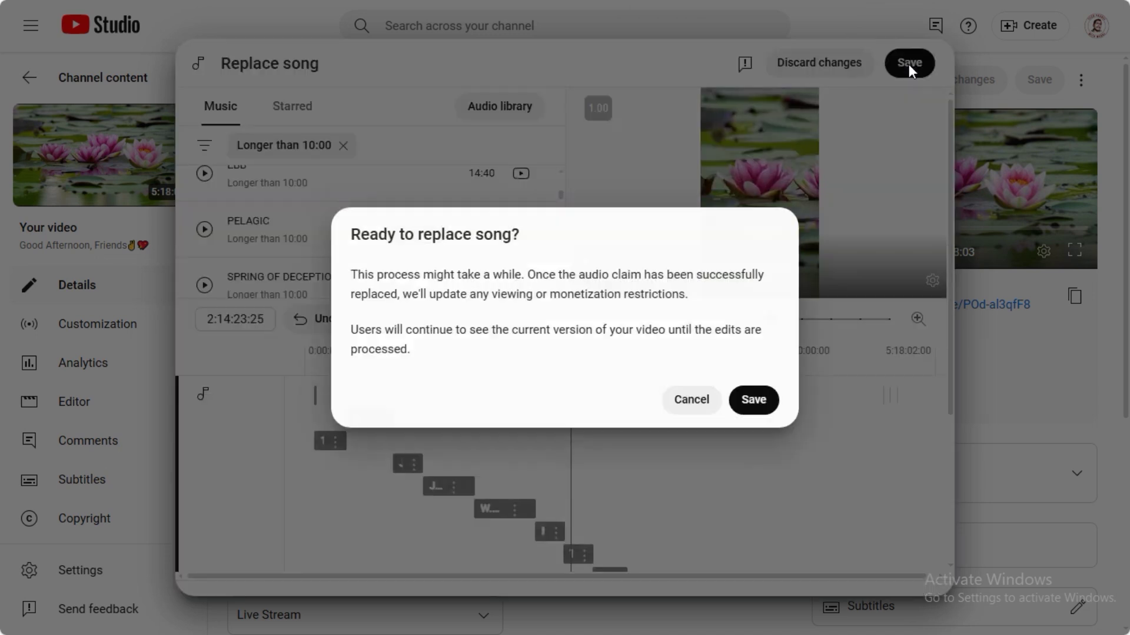
click(750, 403)
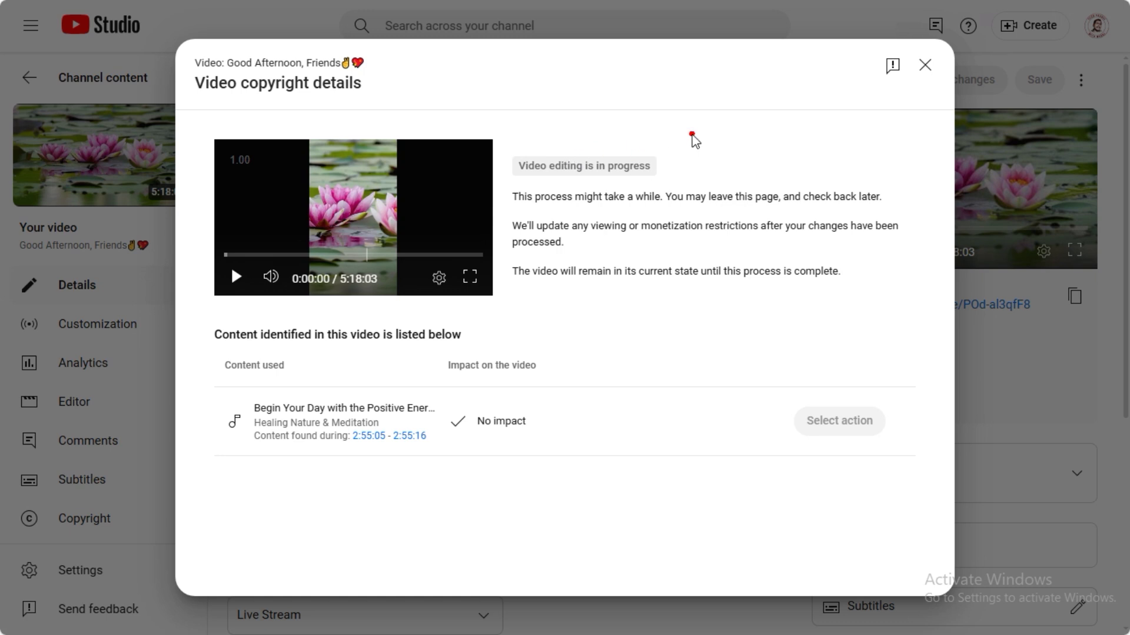
Leave the video's copyright and details pages and list the channel's live streams.
drag(582, 177, 550, 177)
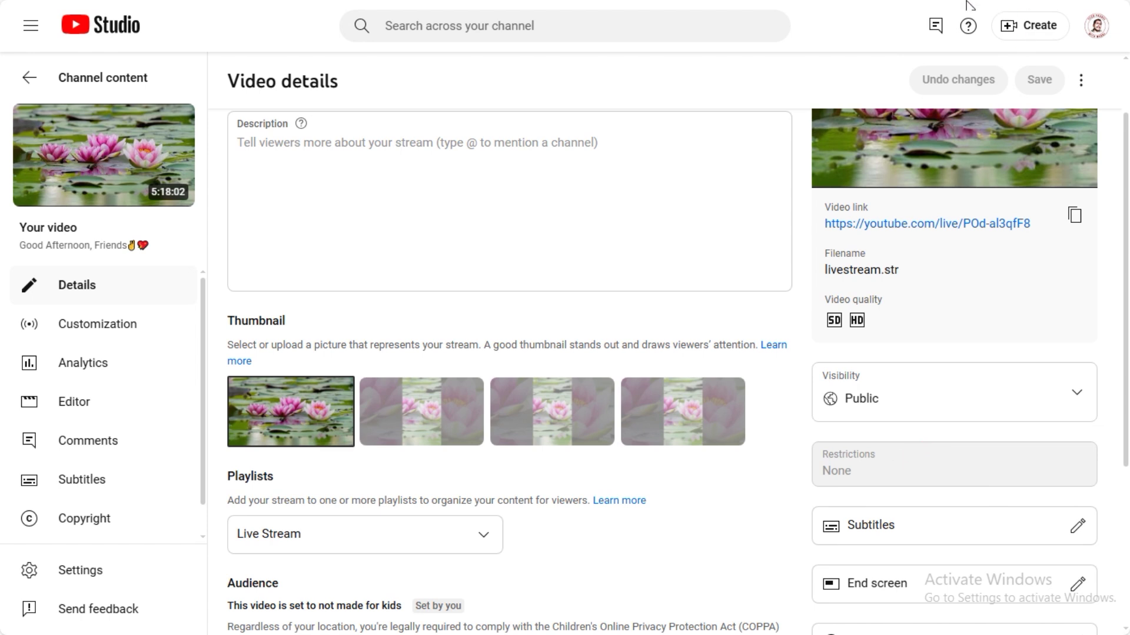
scroll(530, 353, up, 2)
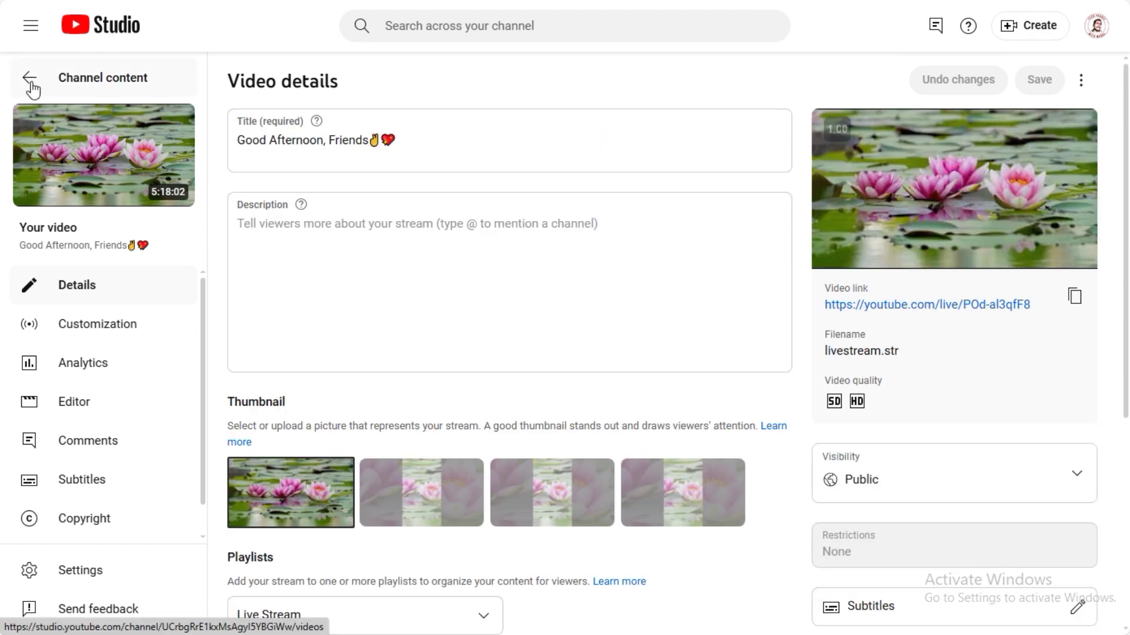
click(30, 78)
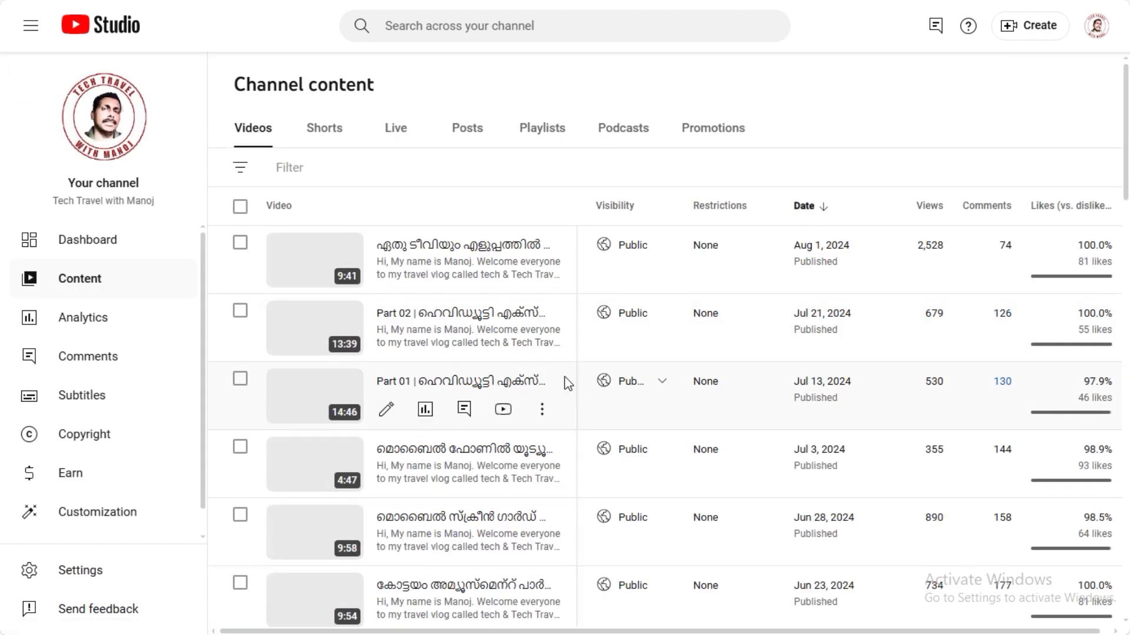
click(396, 130)
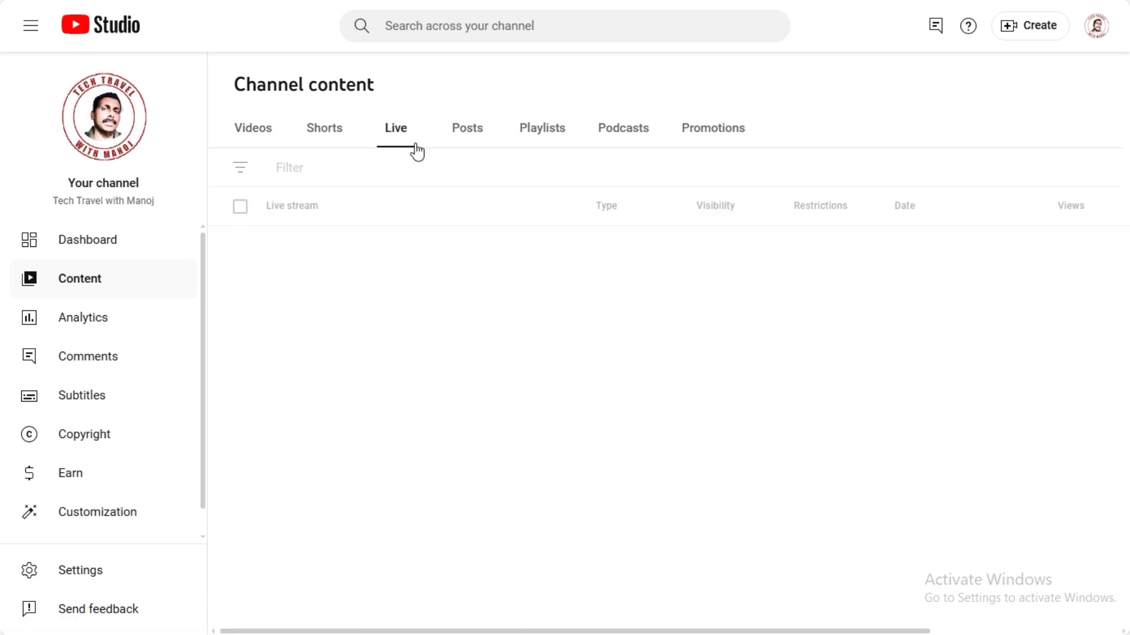